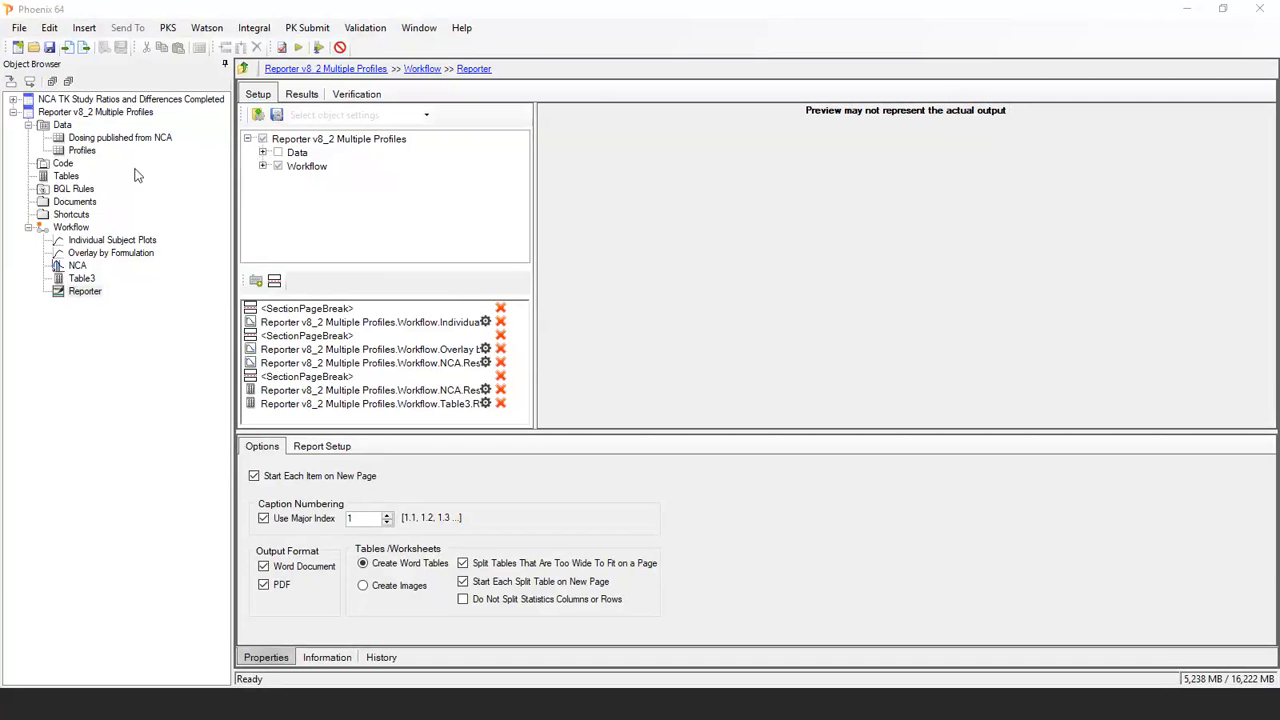
Examine the Form, Time and Conc columns of the Profiles worksheet in the Reporter v8_2 Multiple Profiles project.
click(82, 150)
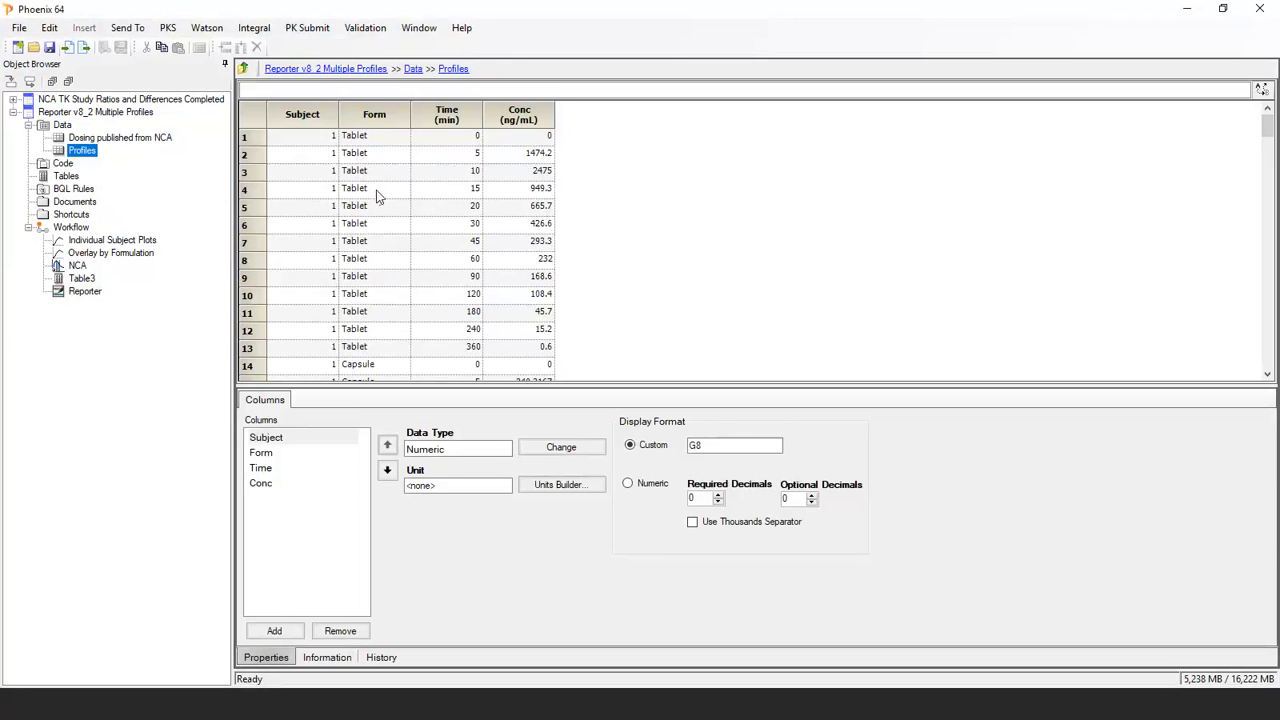
click(376, 118)
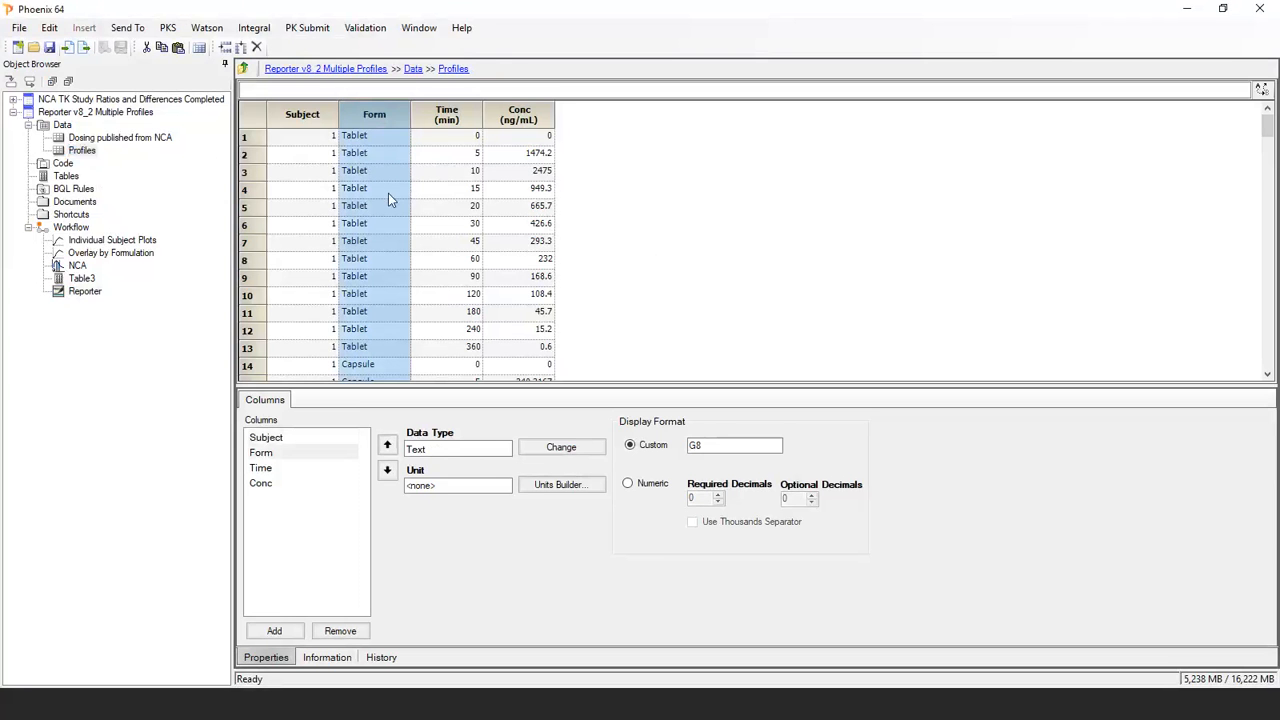
scroll(388, 199, down, 4)
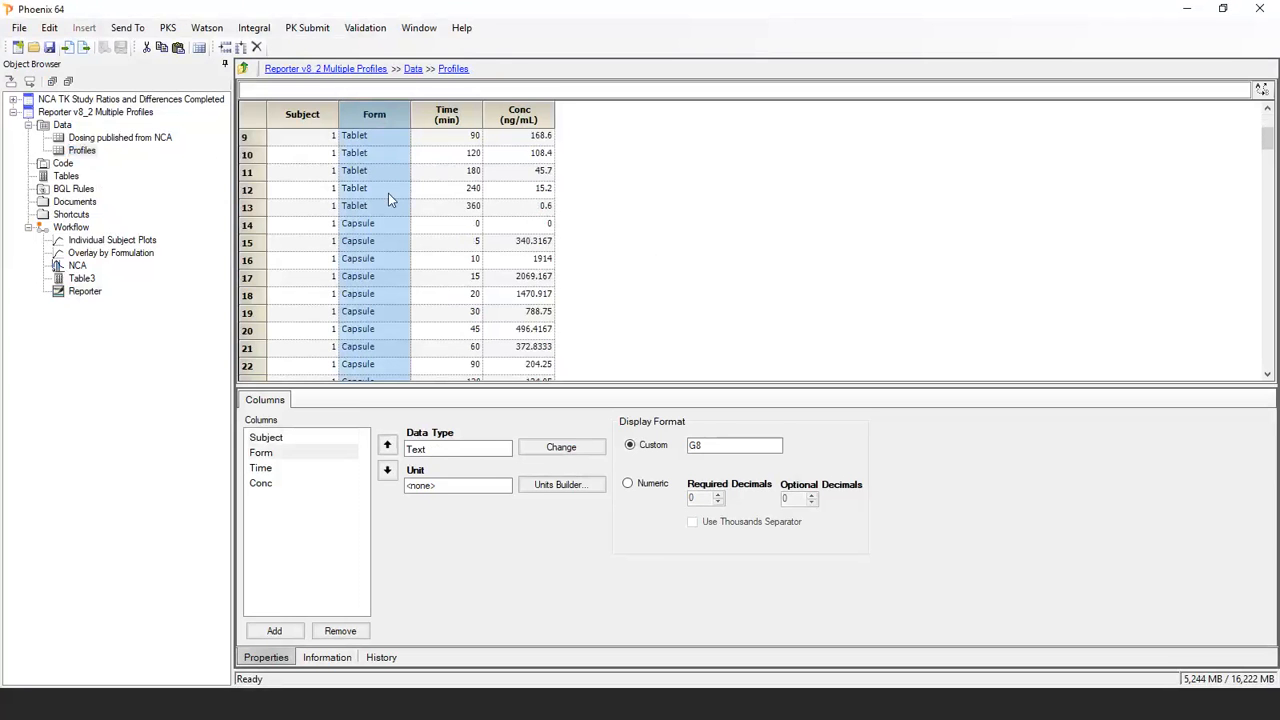
click(460, 116)
click(530, 116)
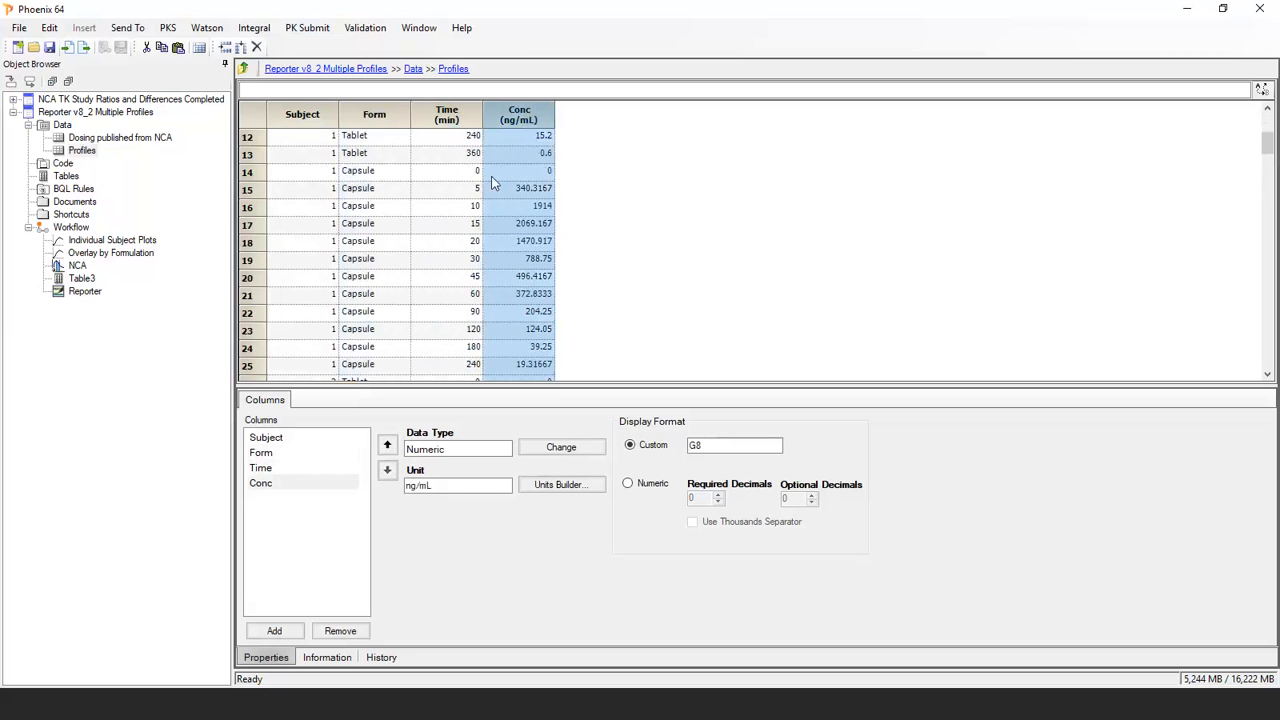
Review the Individual Subject Plots results page by page, up to the plot on Page 04.
click(110, 240)
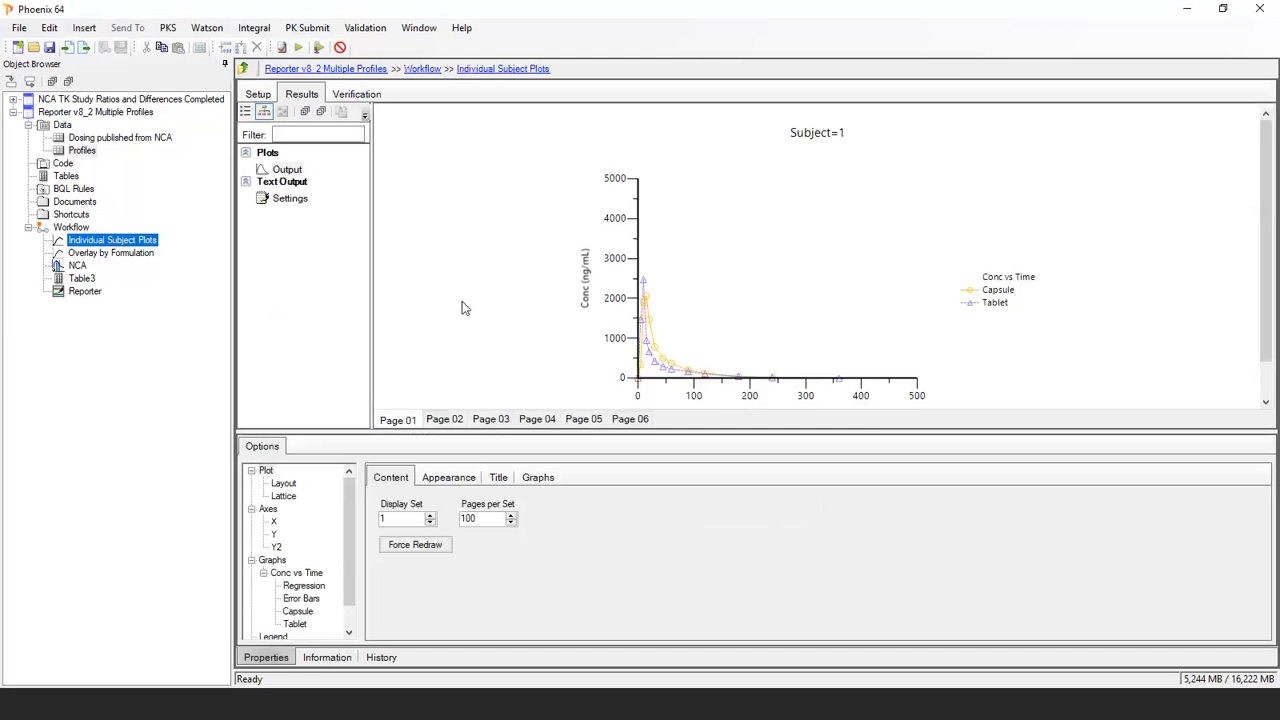
click(441, 423)
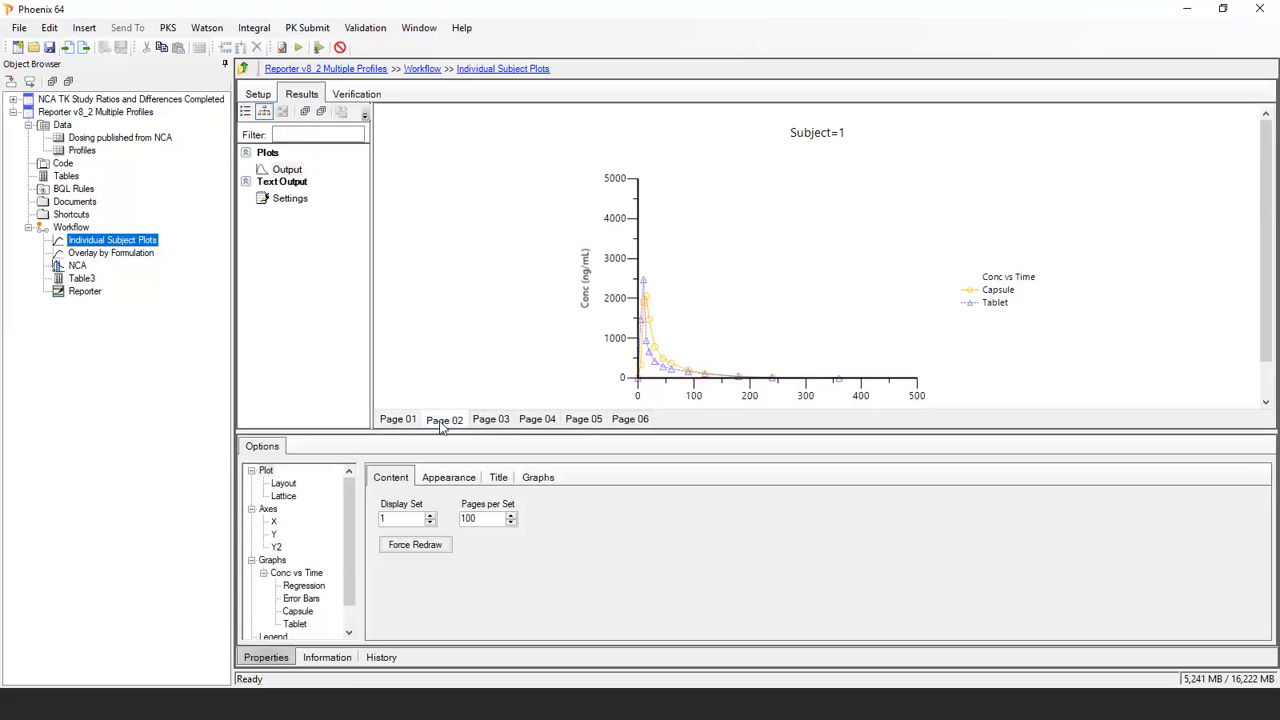
click(505, 424)
click(537, 424)
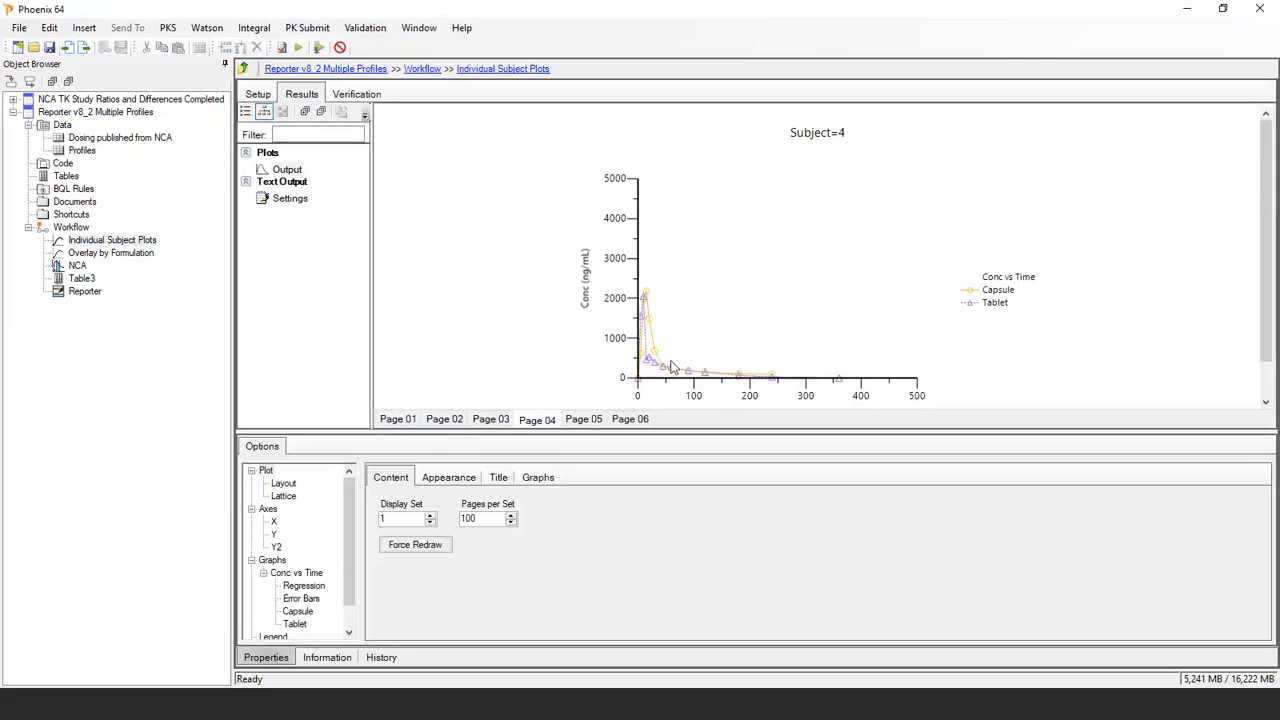
View both pages of the Overlay by Formulation plots, enlarging the plot area so the time axis fits.
click(114, 256)
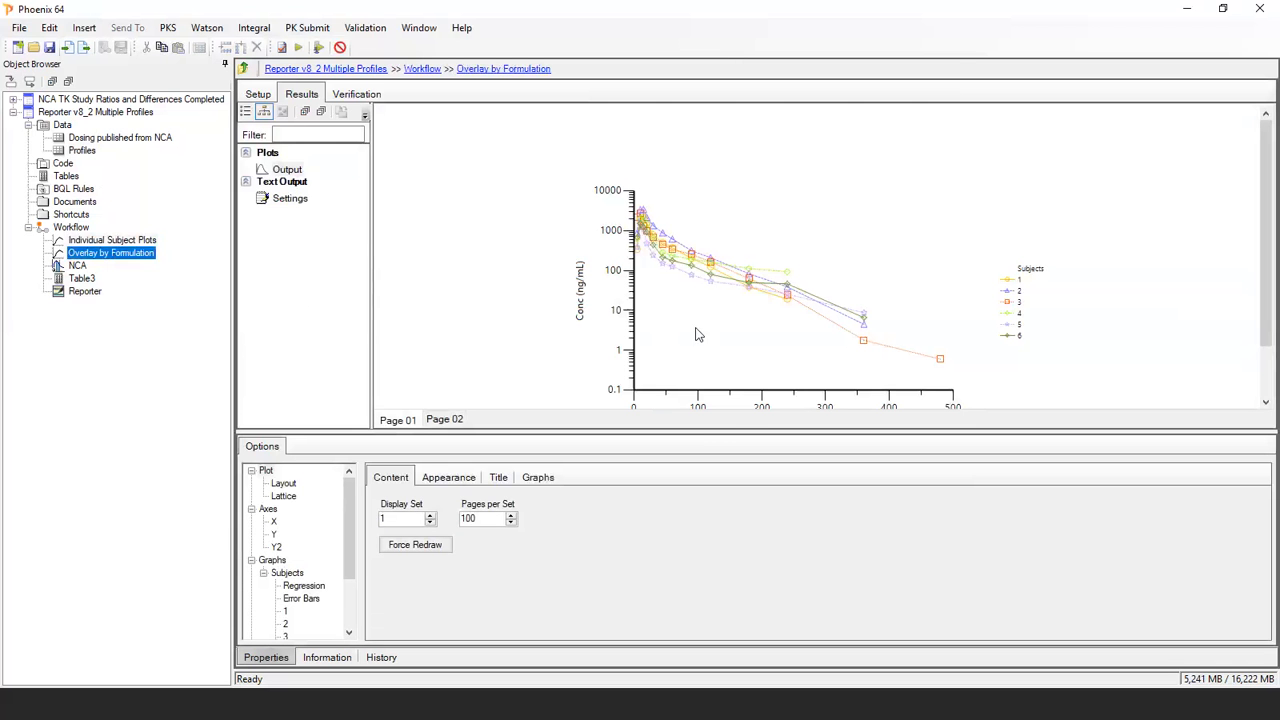
drag(717, 437, 718, 467)
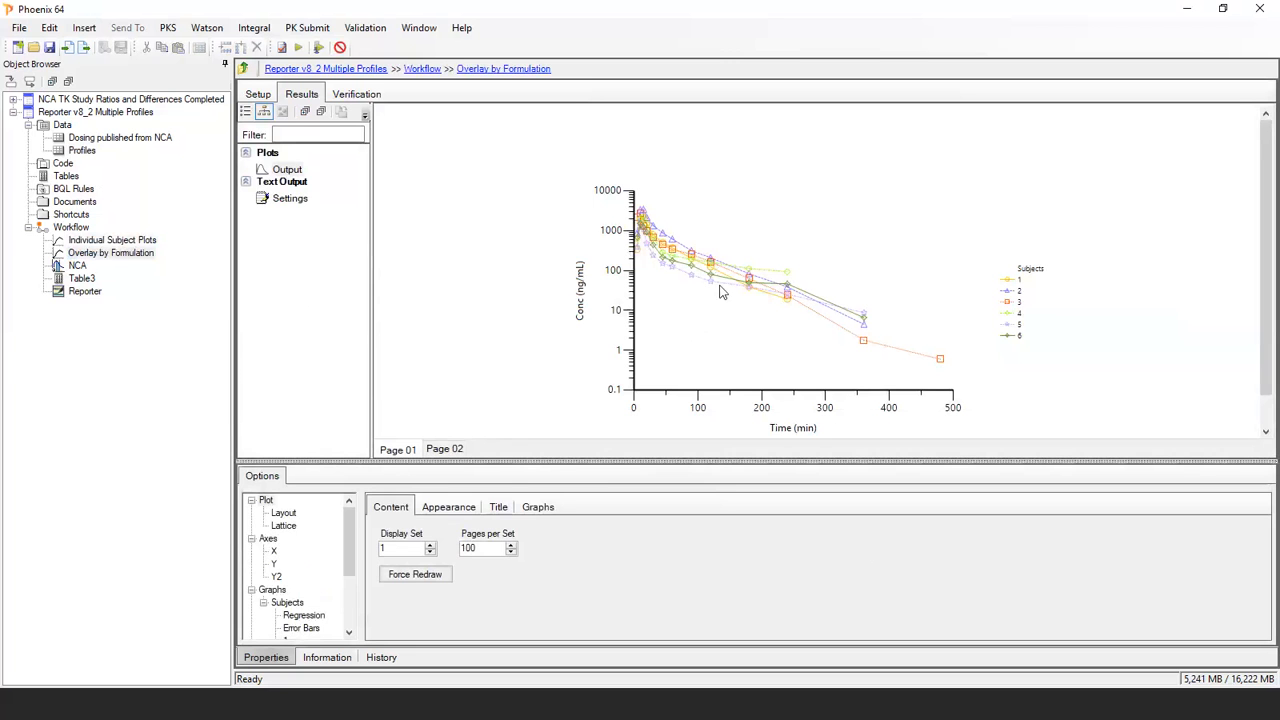
click(442, 450)
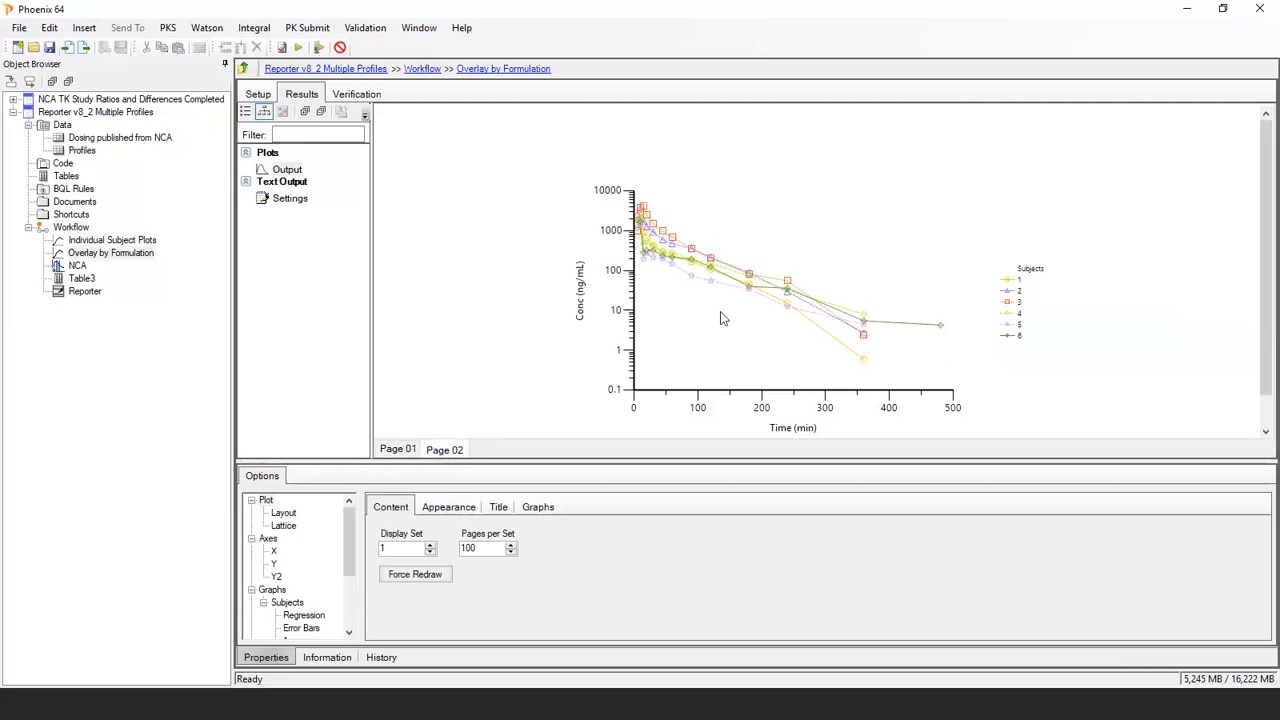
Review the NCA results and read through the Table3 output for the Capsule and Tablet formulations.
click(80, 268)
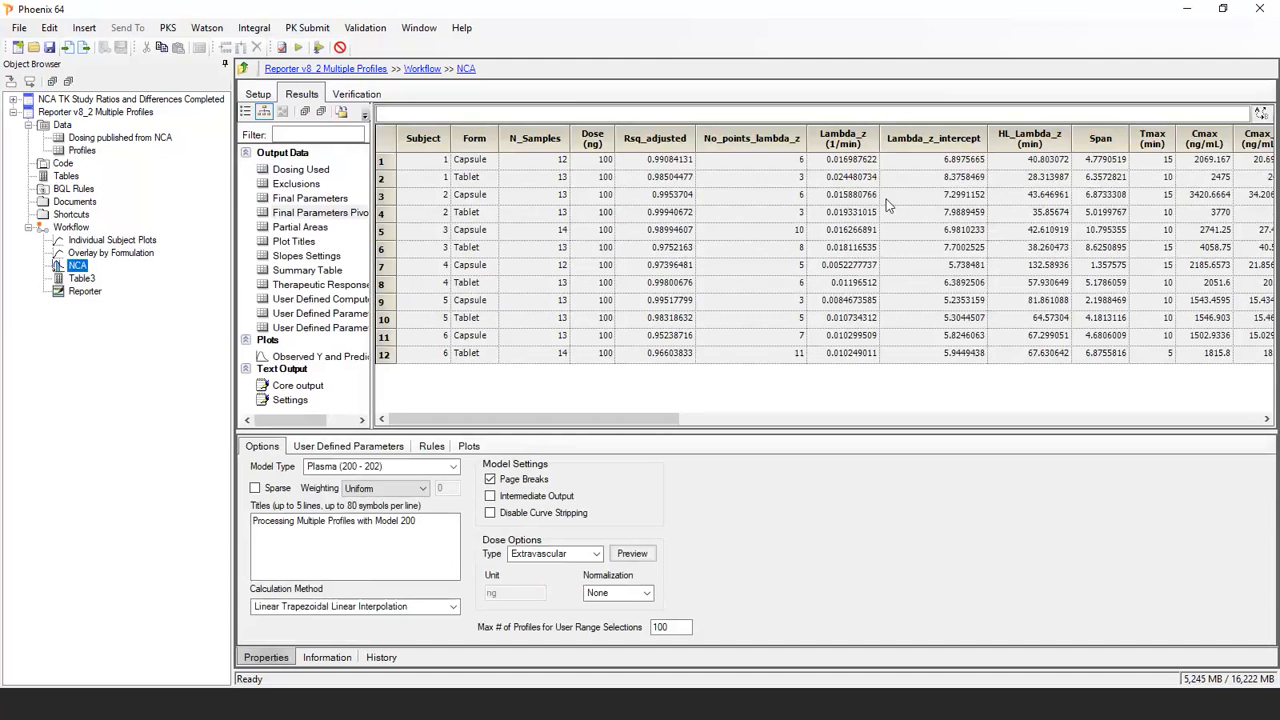
click(82, 278)
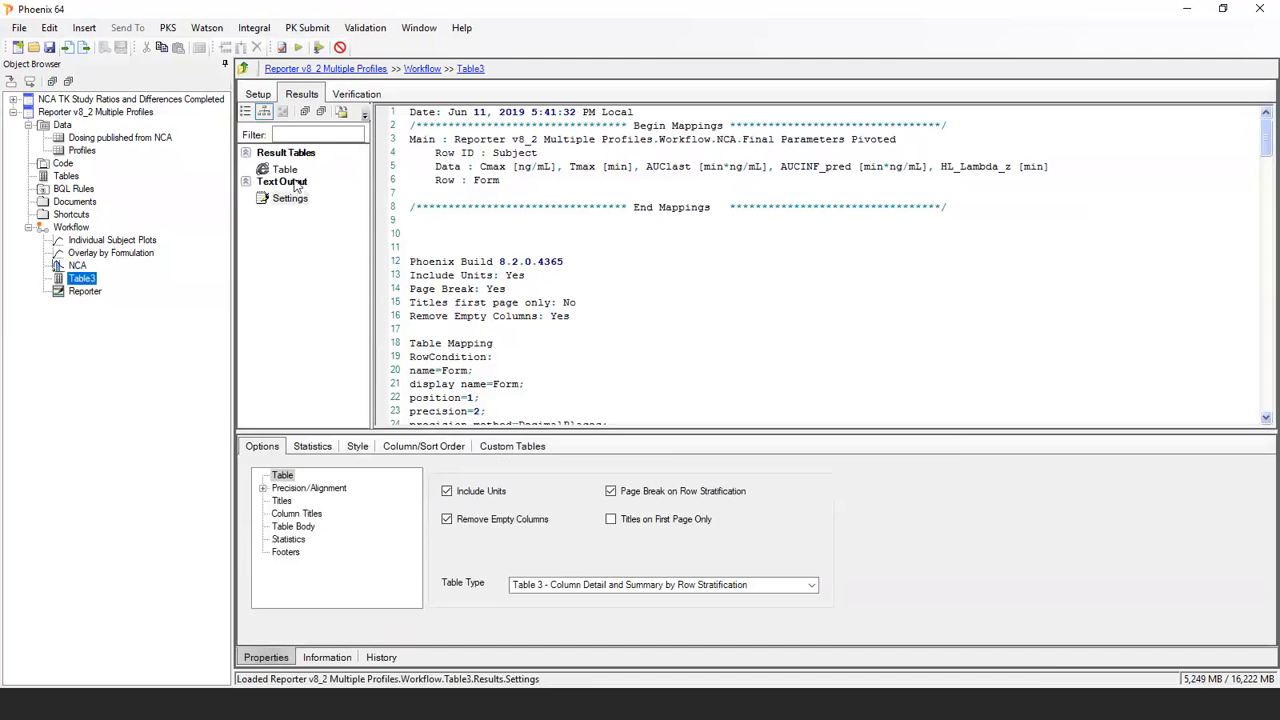
click(285, 173)
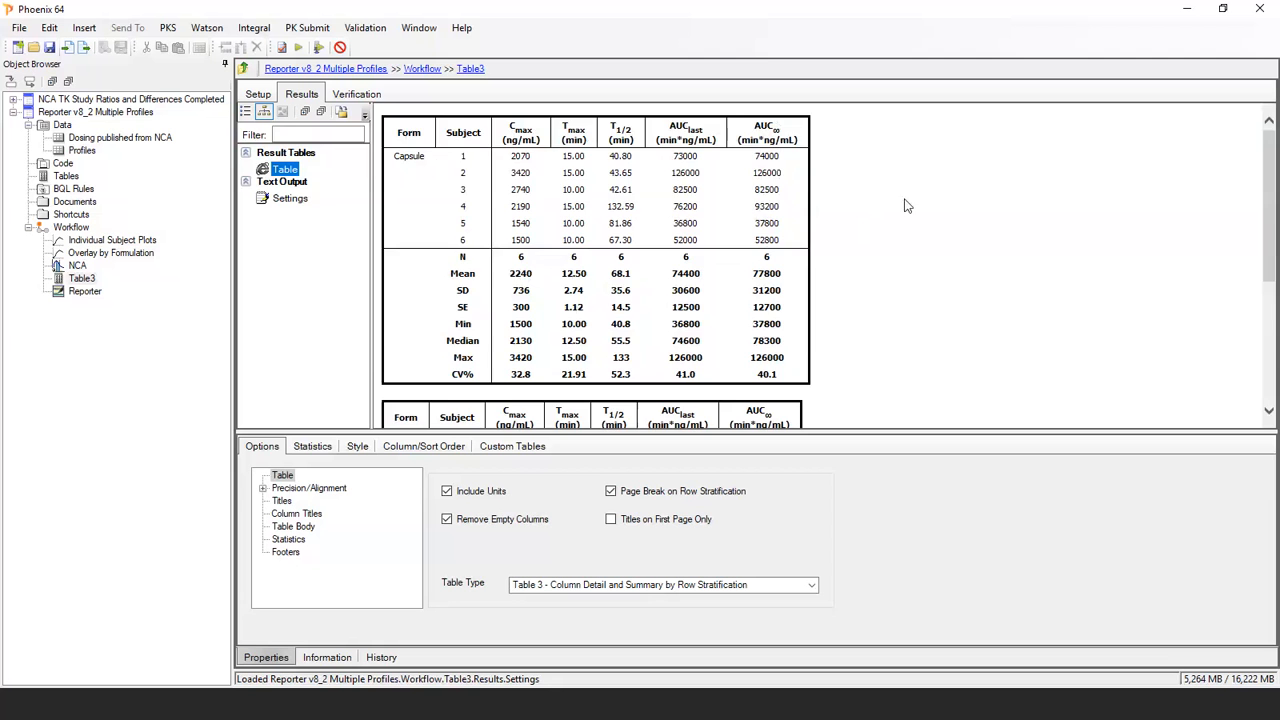
scroll(905, 205, down, 5)
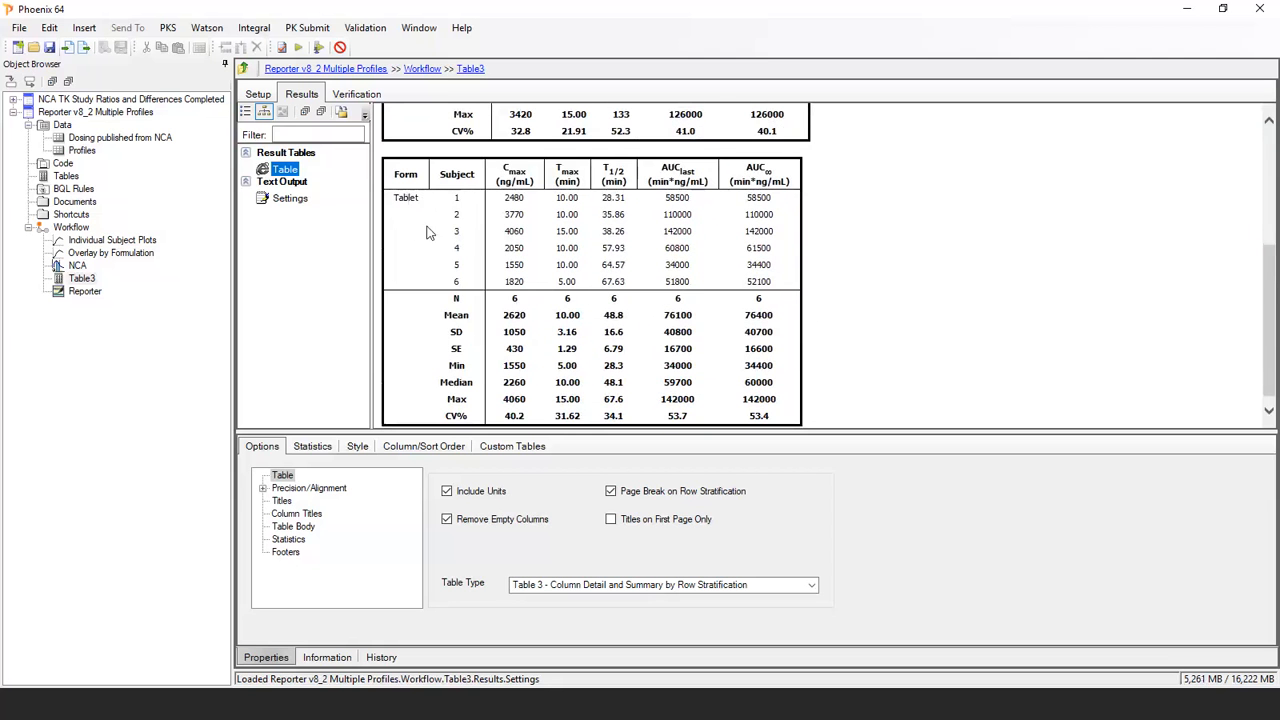
scroll(412, 258, up, 5)
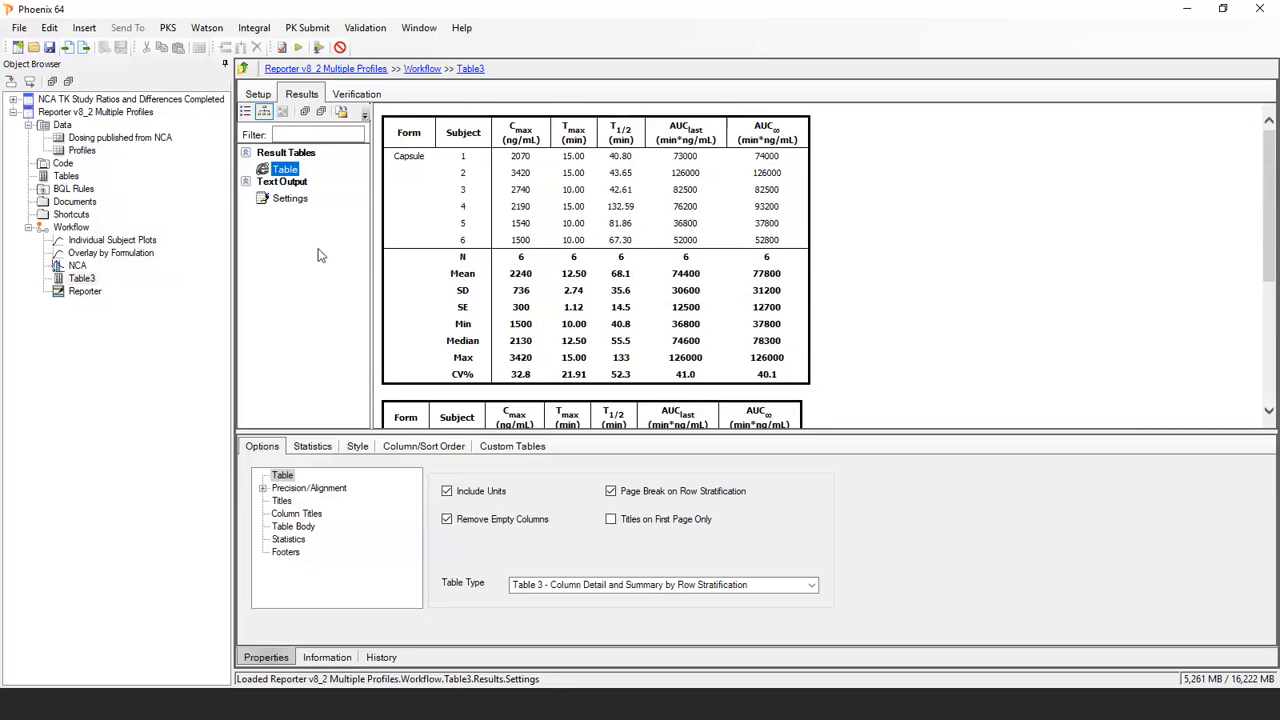
In the Reporter setup, check which Workflow objects are included and inspect the first section break's page orientation.
click(80, 292)
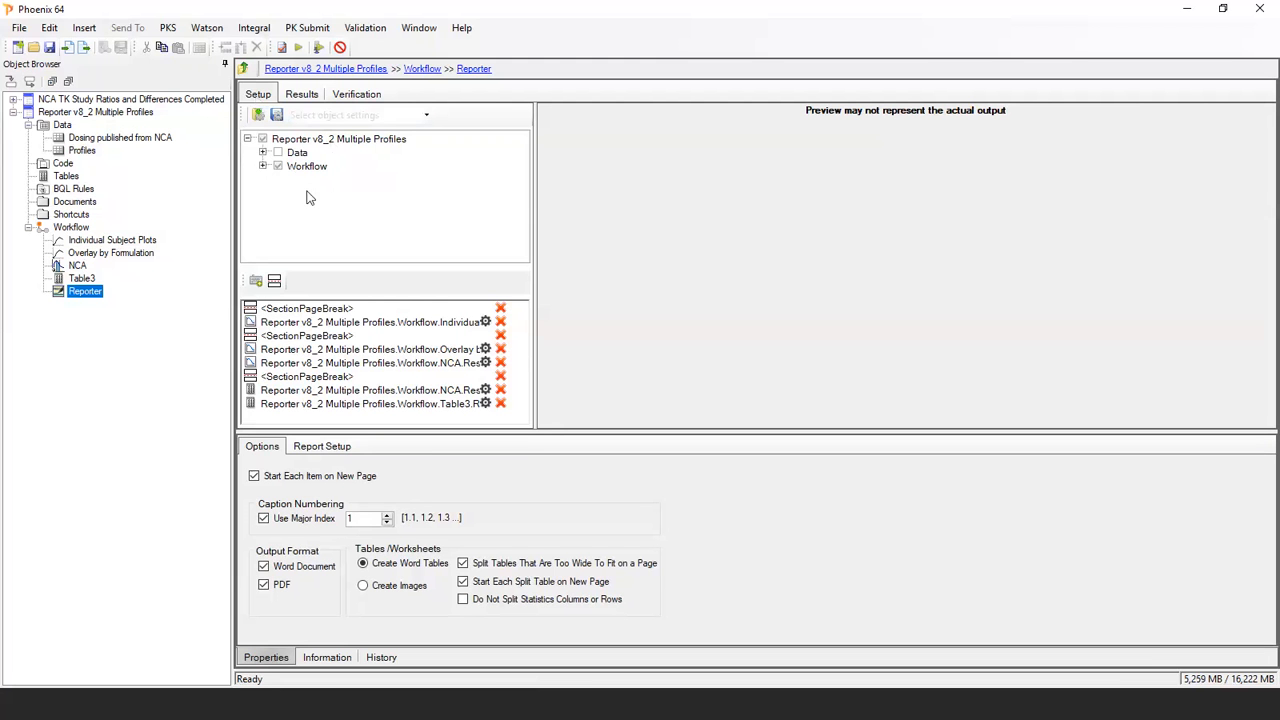
click(263, 167)
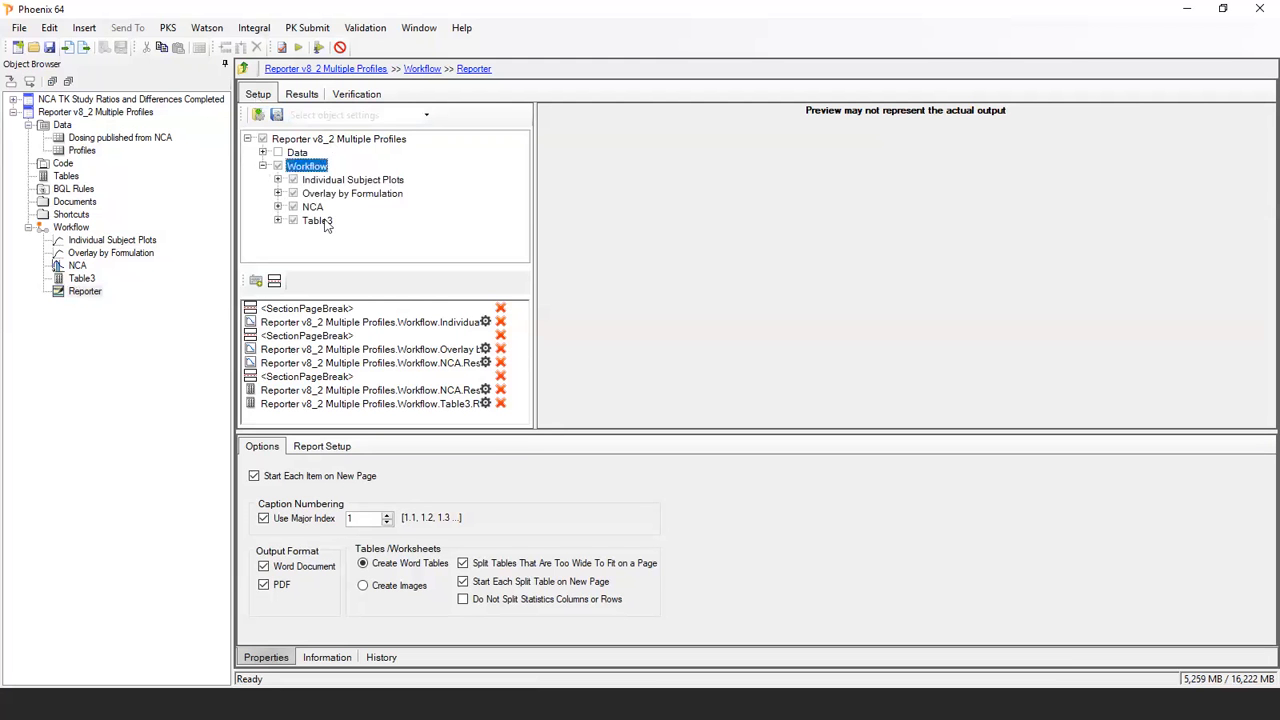
click(263, 166)
click(286, 311)
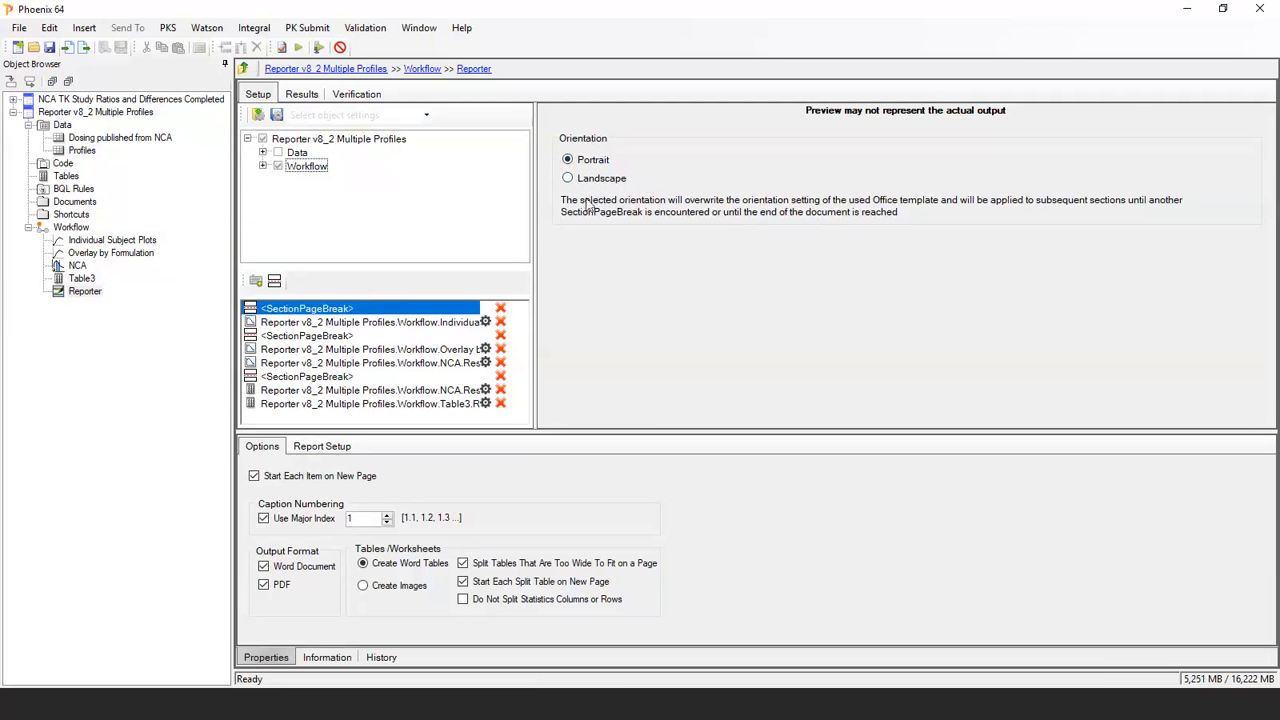
Review the Reporter item's caption and figure settings for Individual Subject Plots, including its Y-axis scale and lattice options.
click(359, 326)
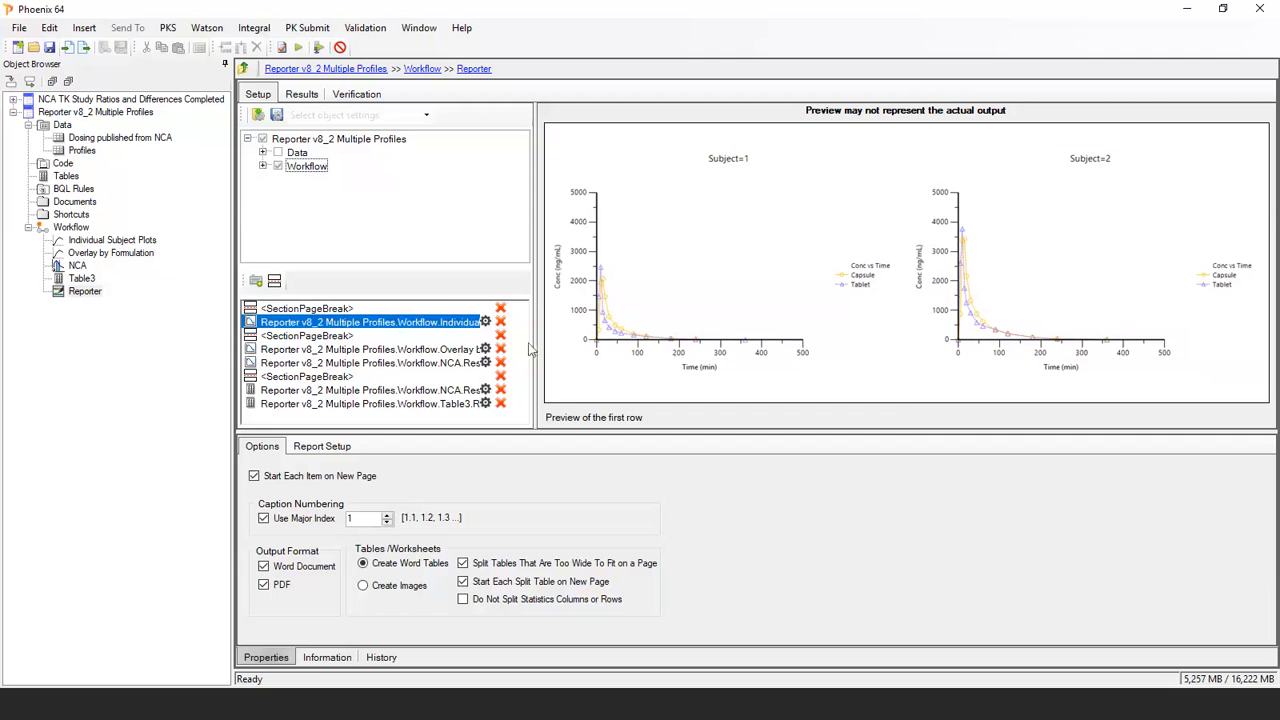
click(486, 322)
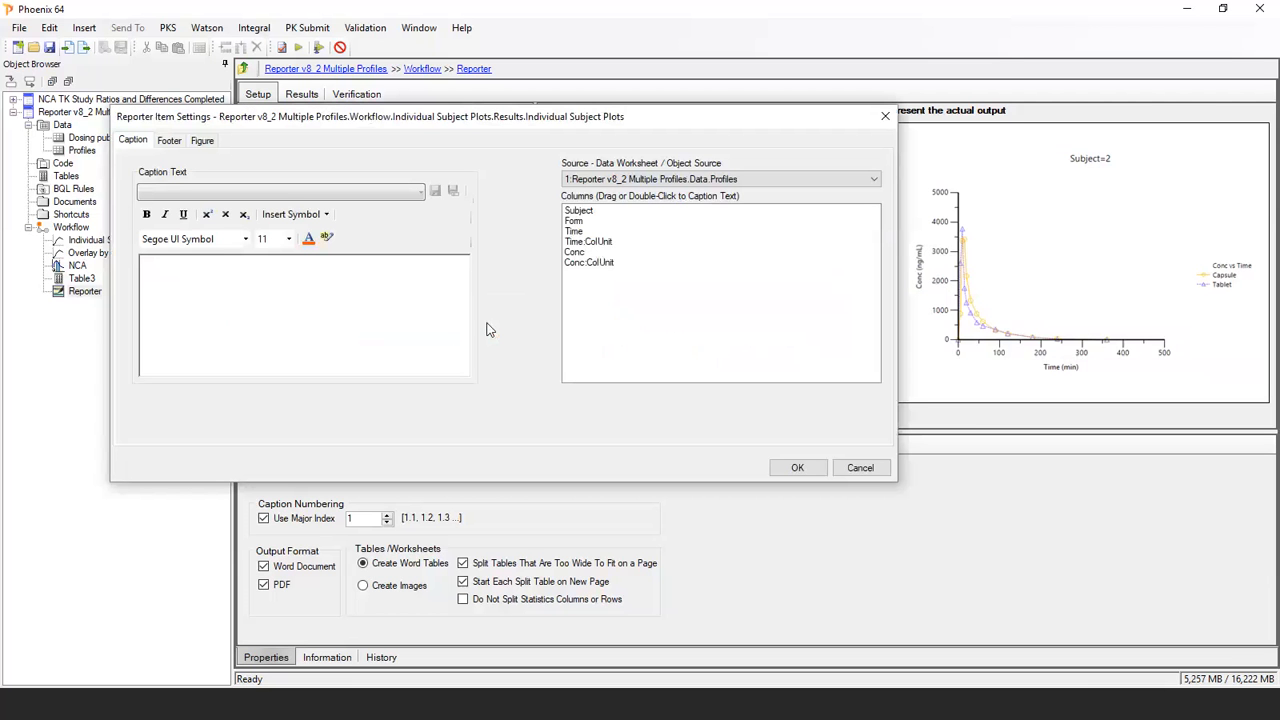
click(204, 142)
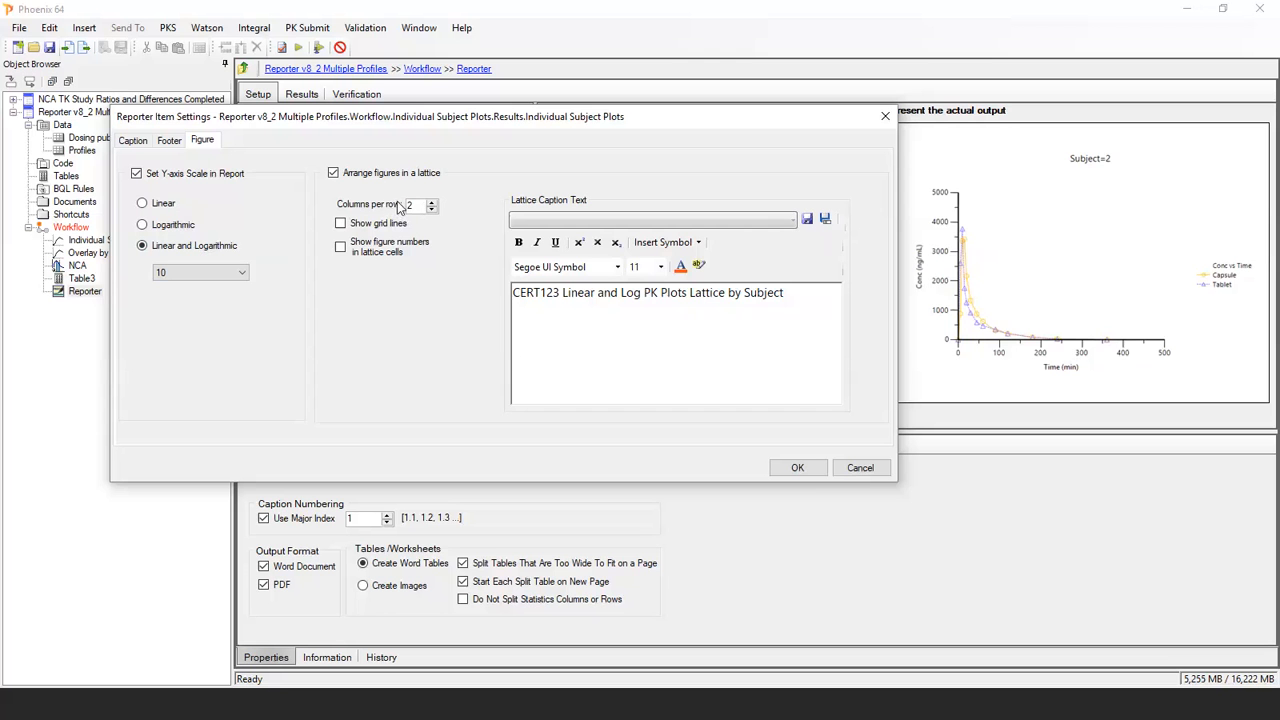
click(797, 468)
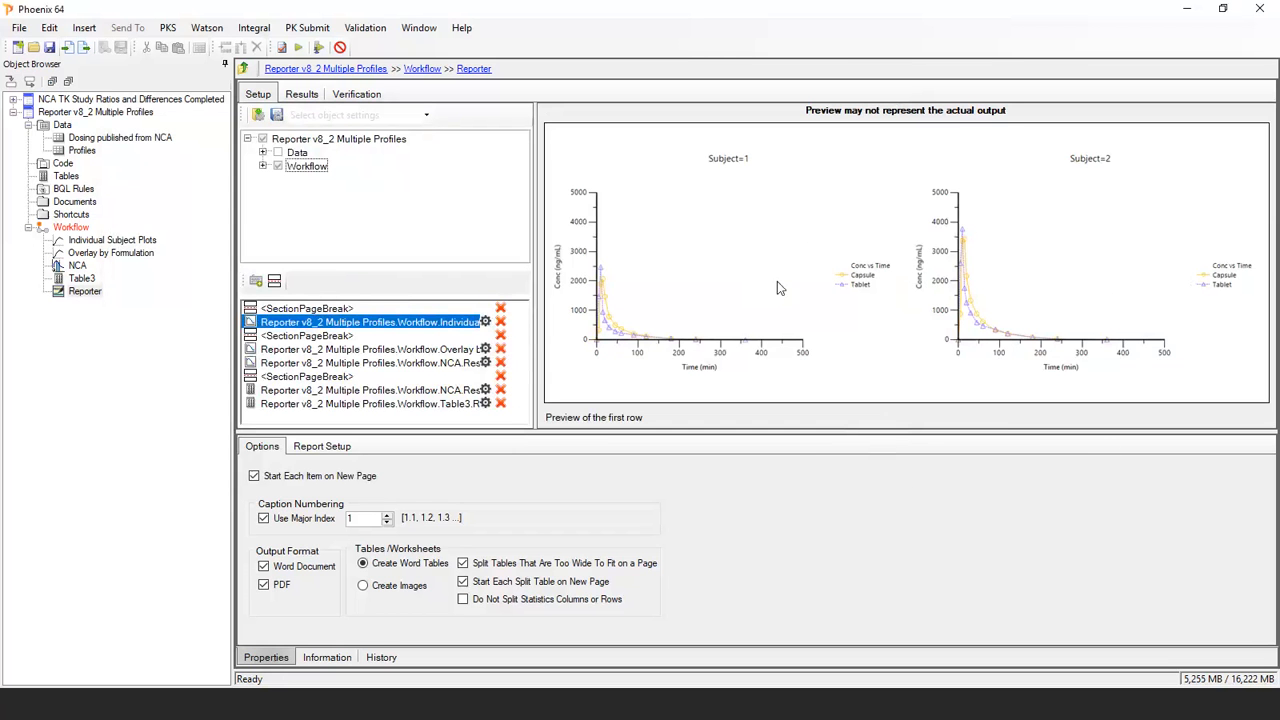
Inspect the second section break and the caption and figure settings of the Overlay by Formulation report item.
click(301, 337)
click(300, 350)
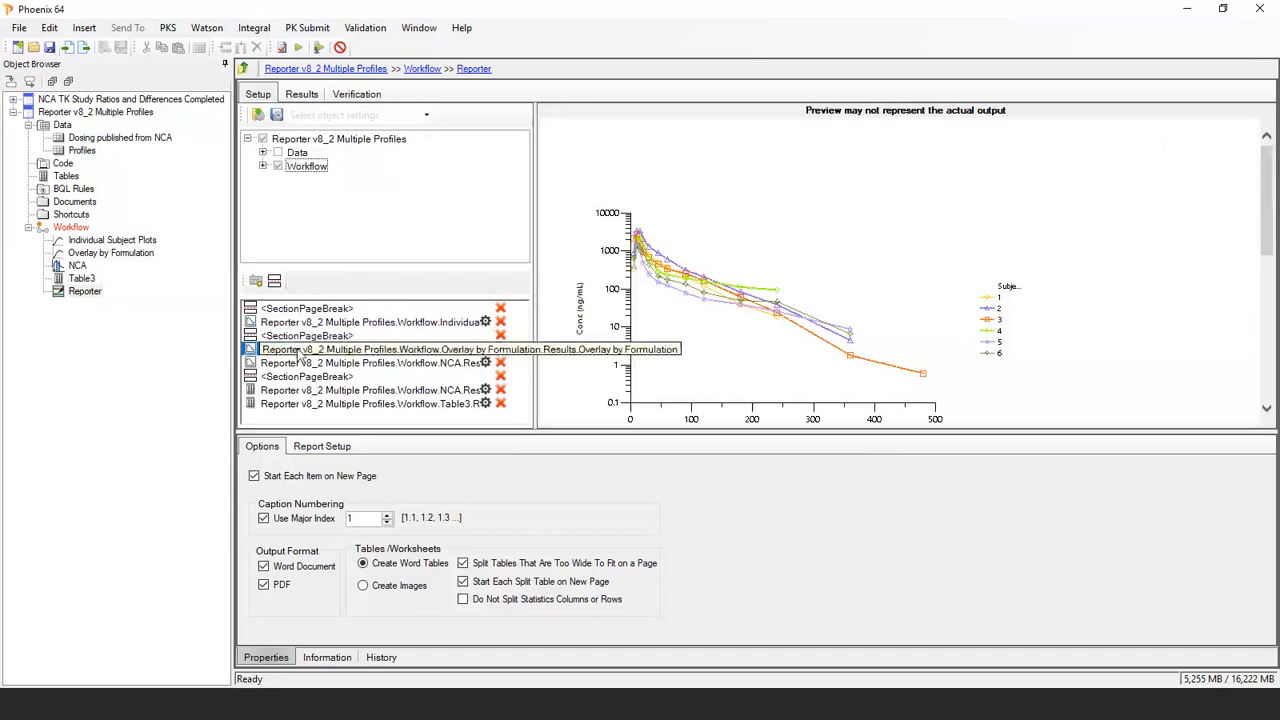
click(483, 350)
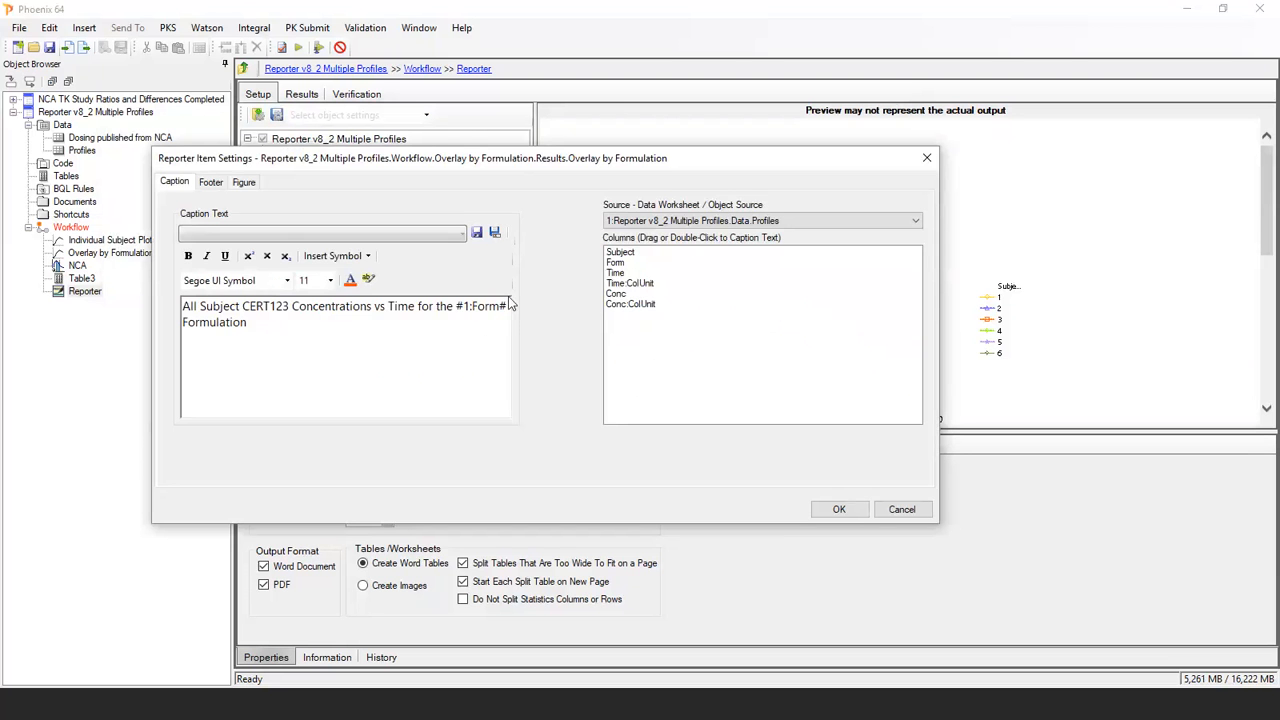
click(245, 183)
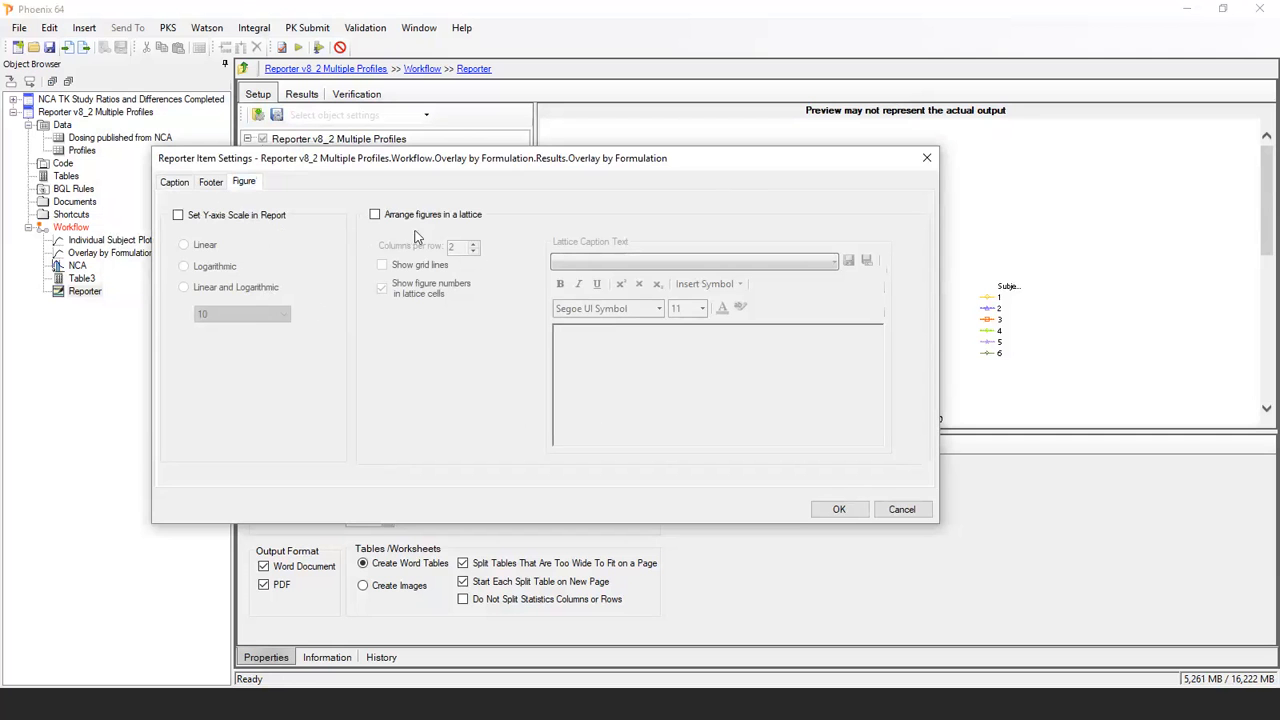
click(903, 511)
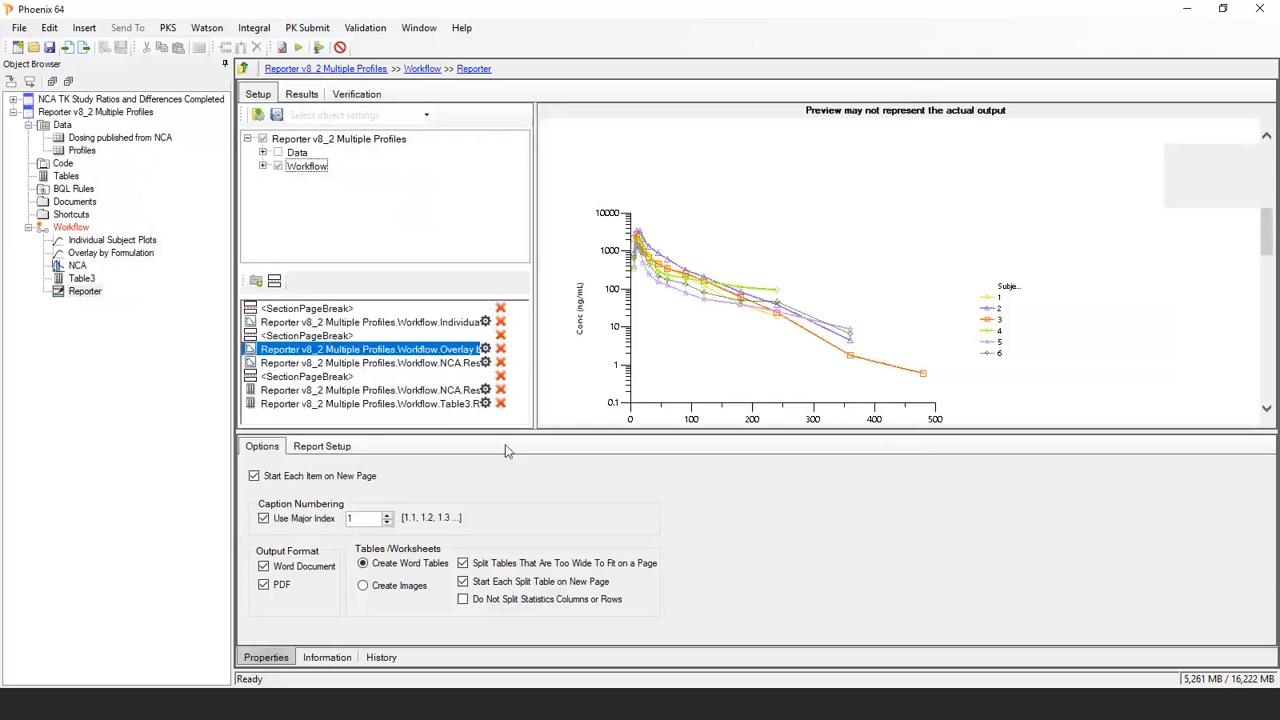
Review the figure settings of the NCA Observed Y and Predicted Y vs X item, and preview the Final Parameters and Table3 items.
click(312, 363)
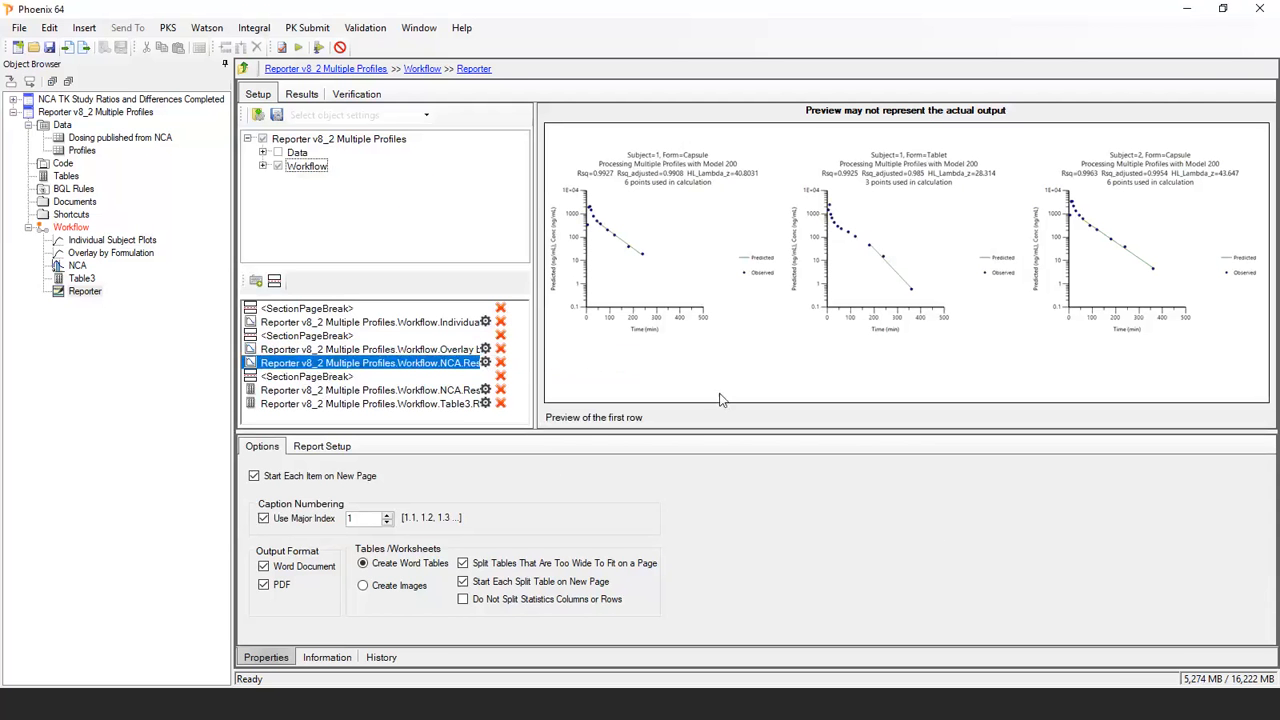
click(485, 362)
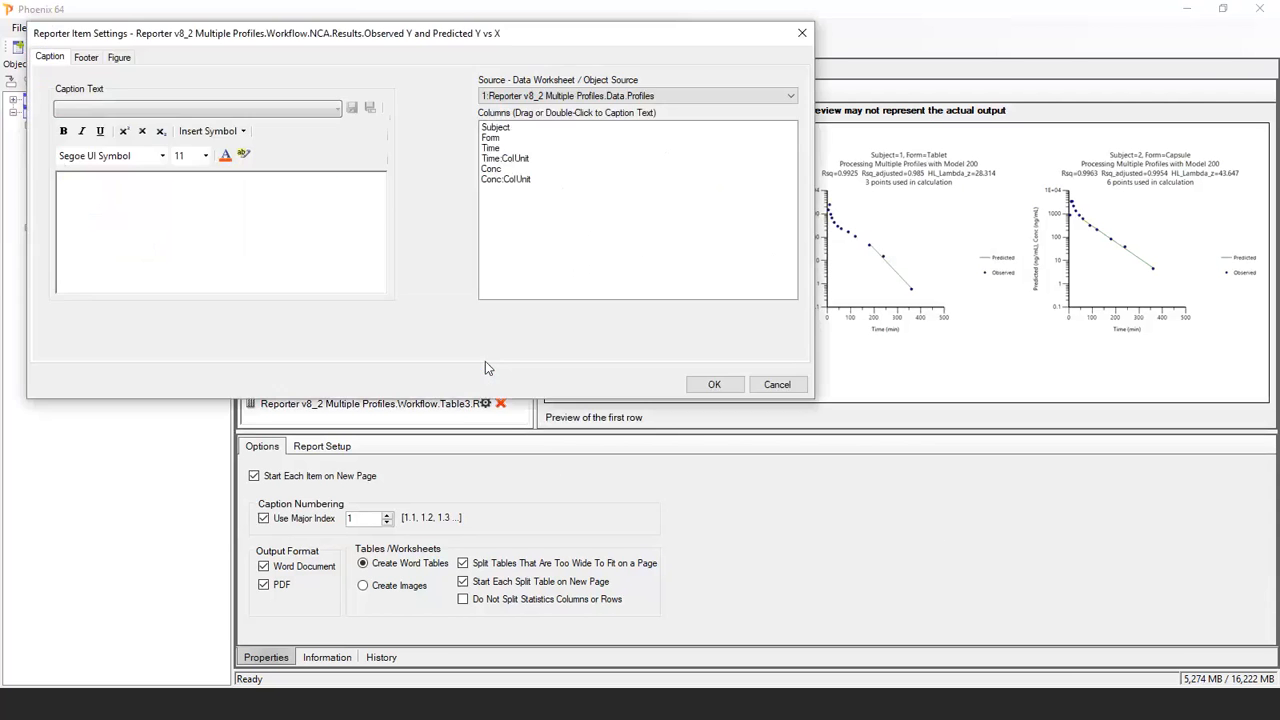
click(119, 57)
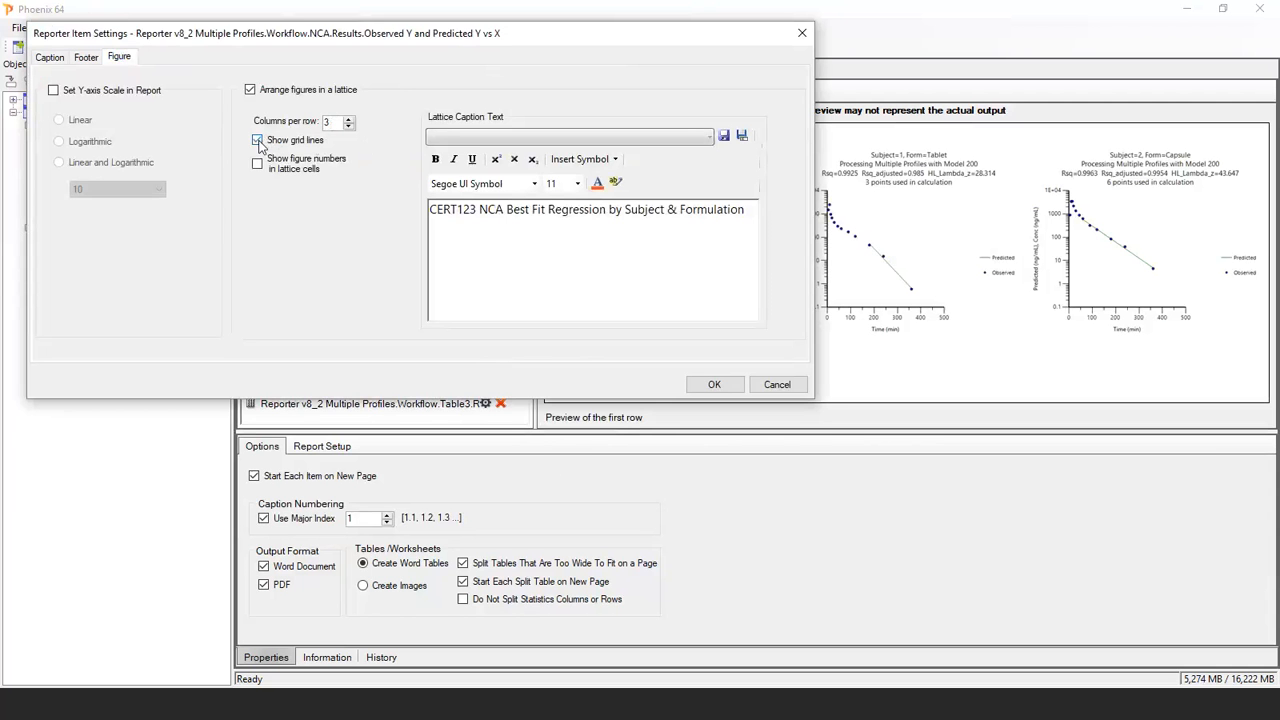
click(712, 384)
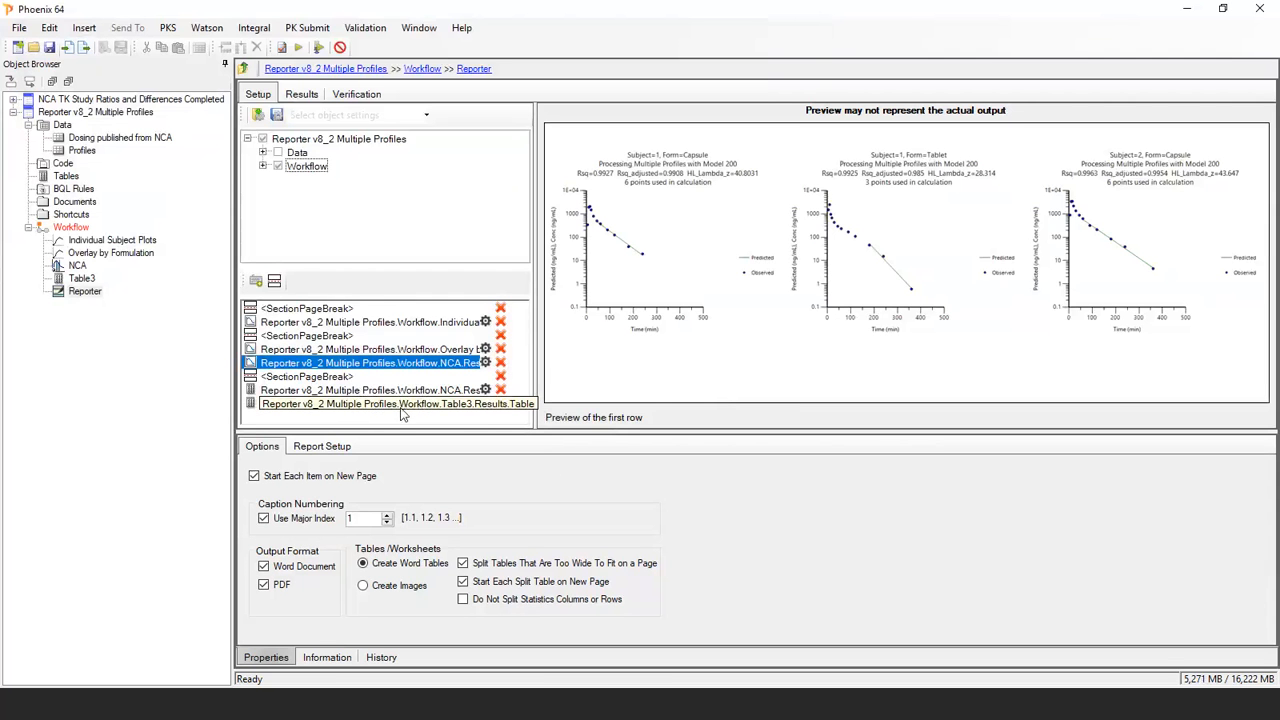
click(387, 392)
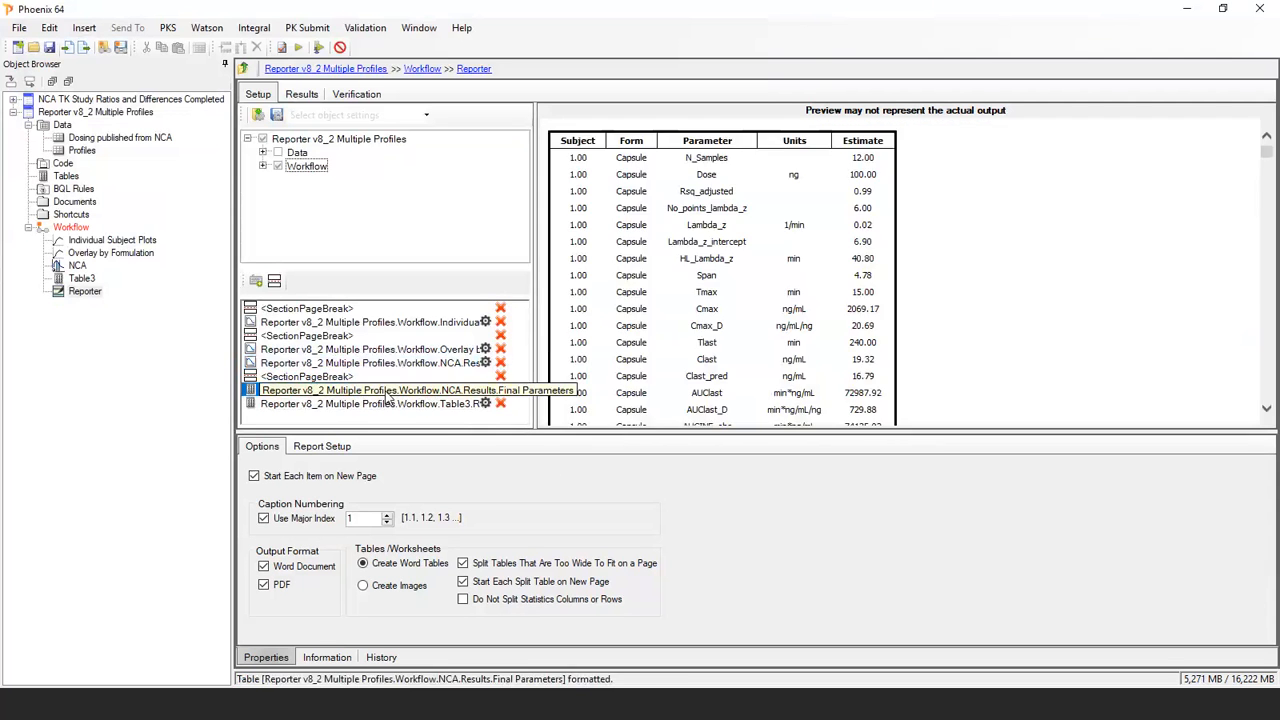
click(372, 404)
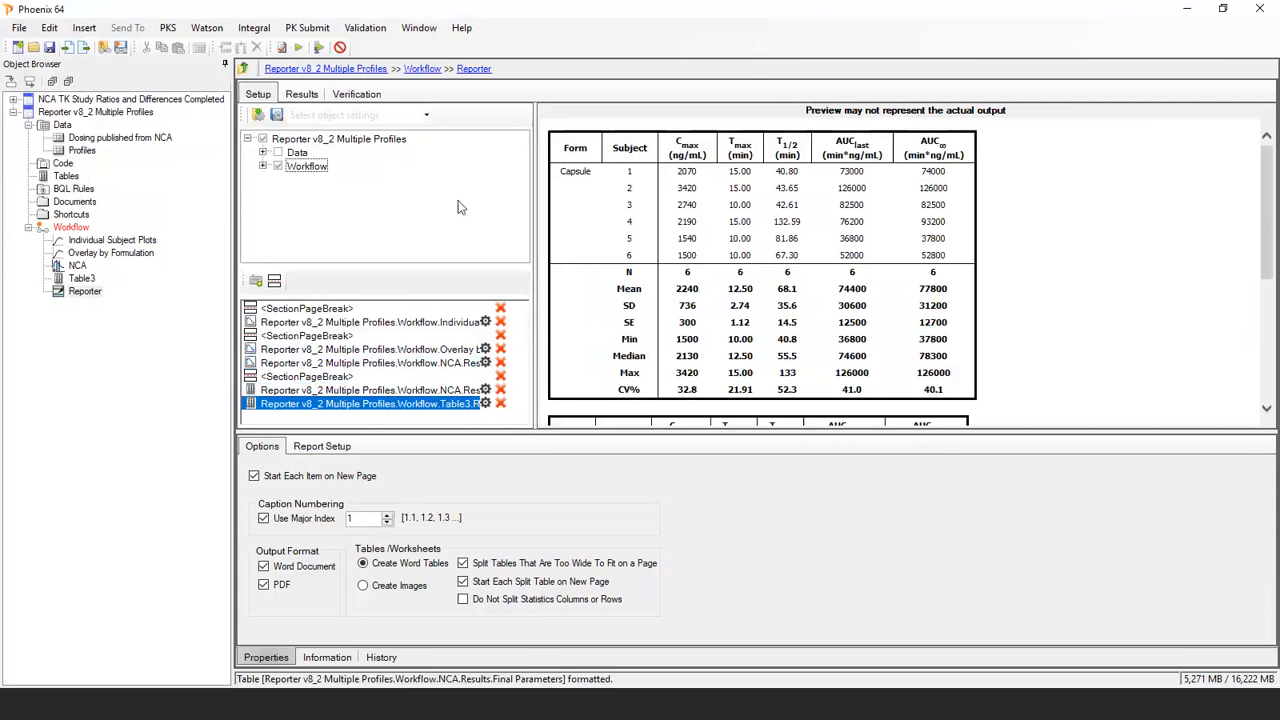
Execute the Reporter object and open the generated Word report in its own maximized window.
click(298, 48)
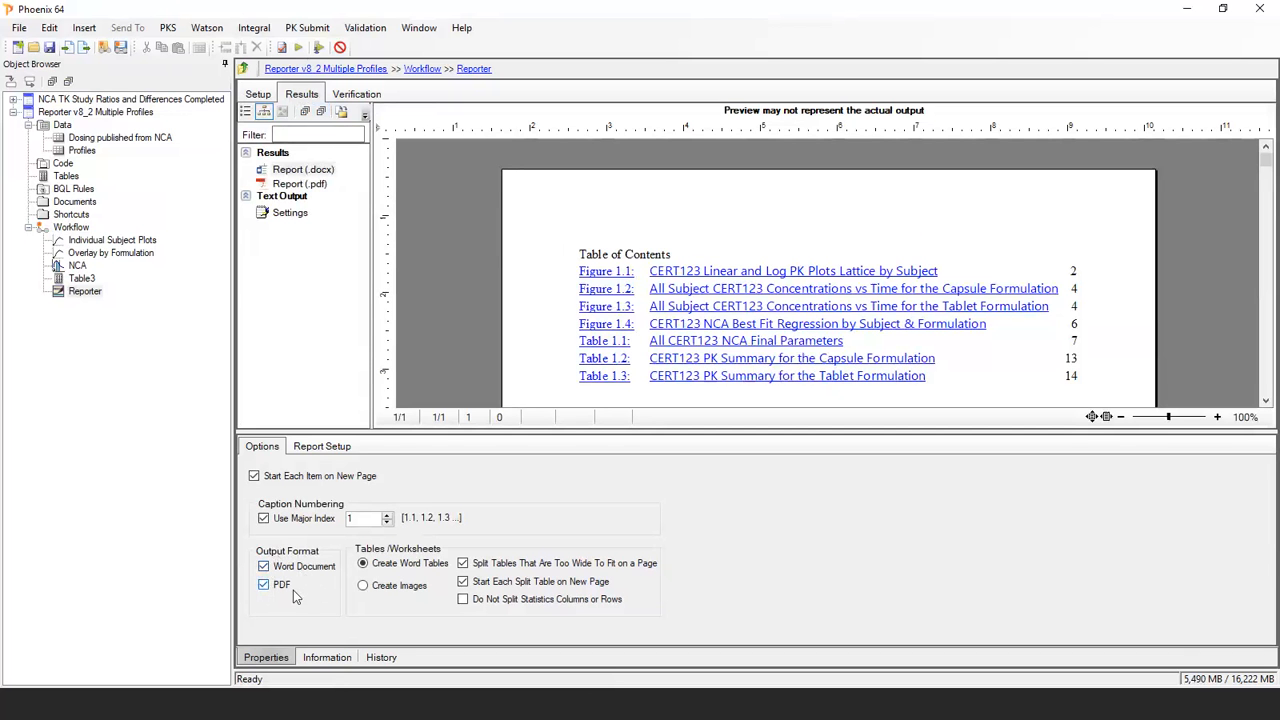
double_click(308, 175)
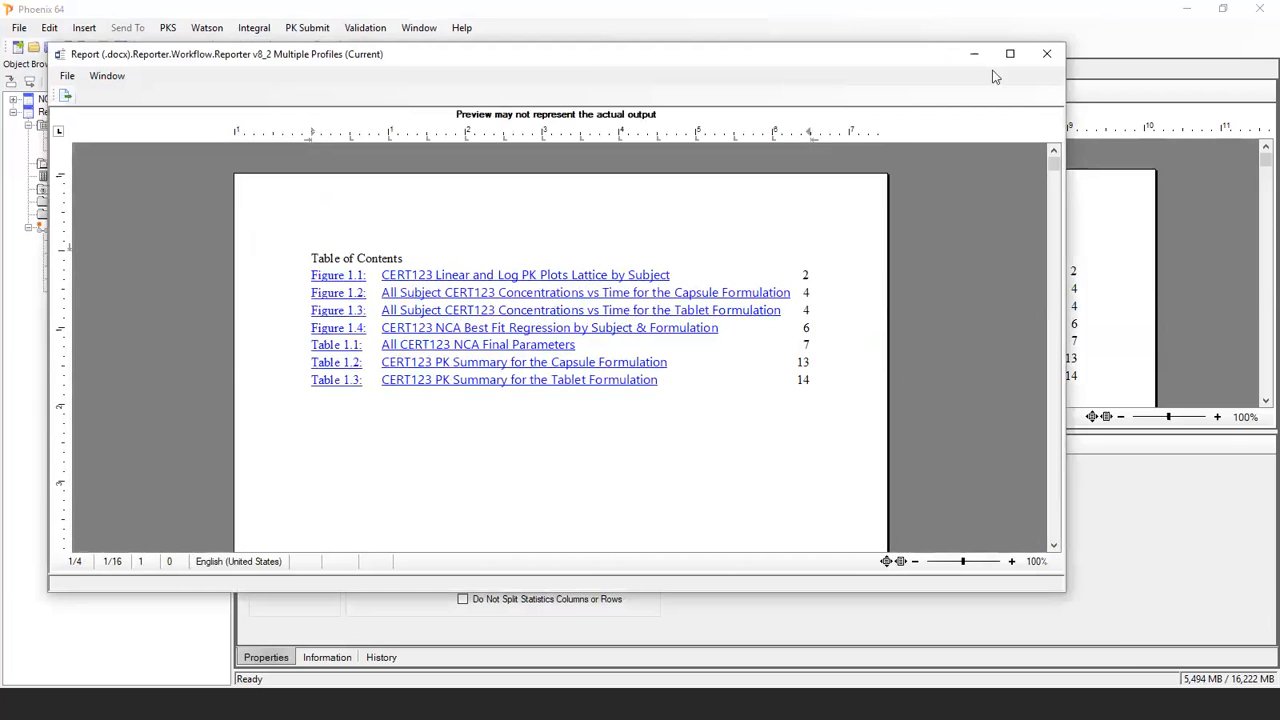
click(1010, 54)
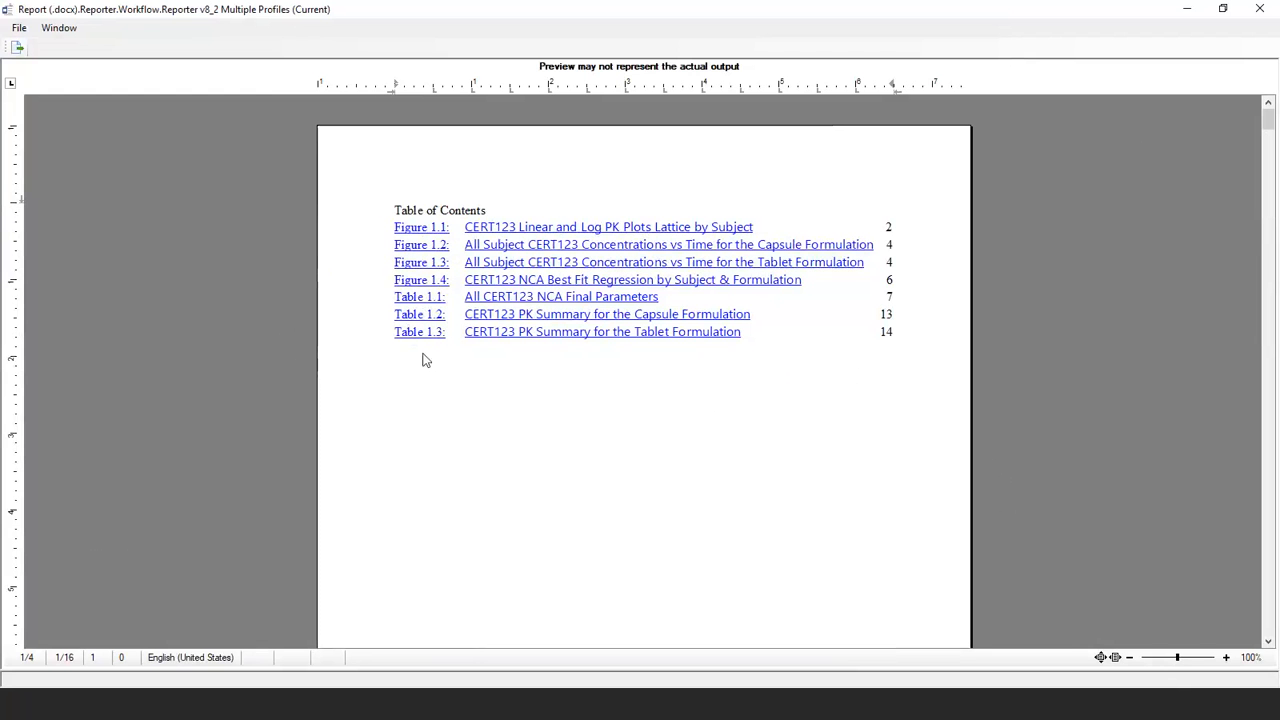
Inspect Figure 1.1, the linear and log PK plots lattice by subject, enlarged to 200% in the Word report.
scroll(206, 287, down, 3)
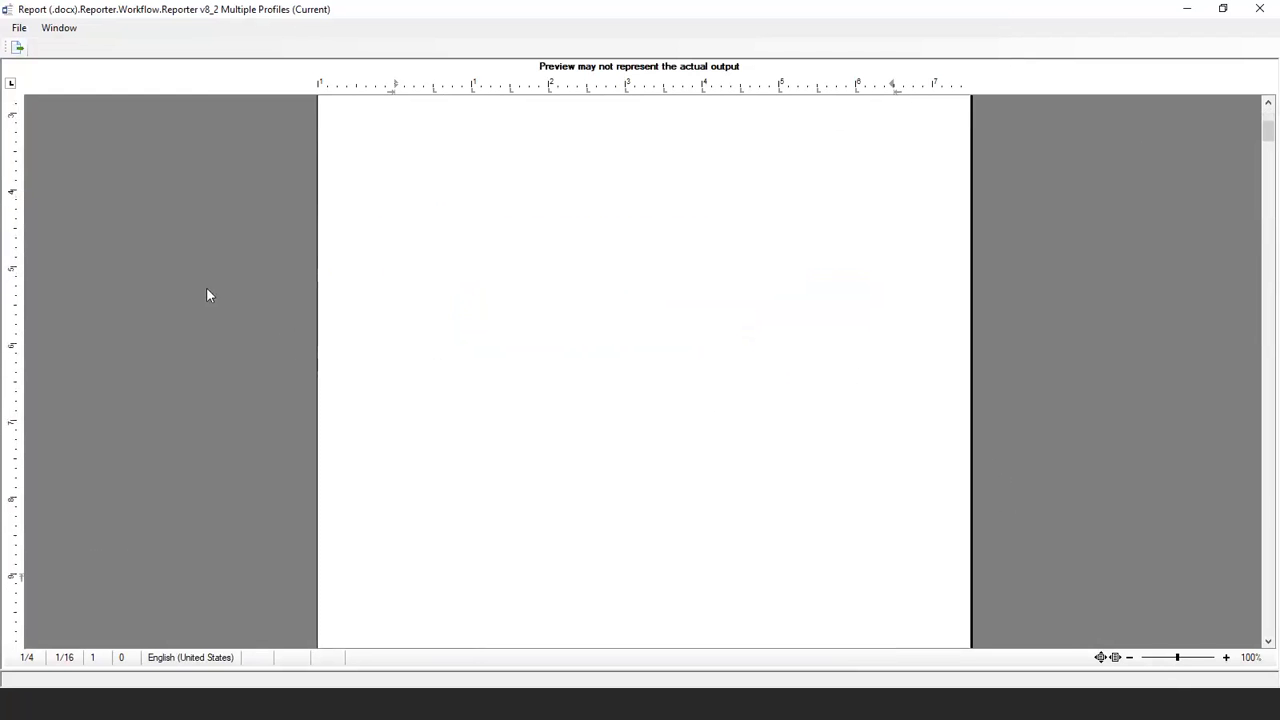
click(1271, 513)
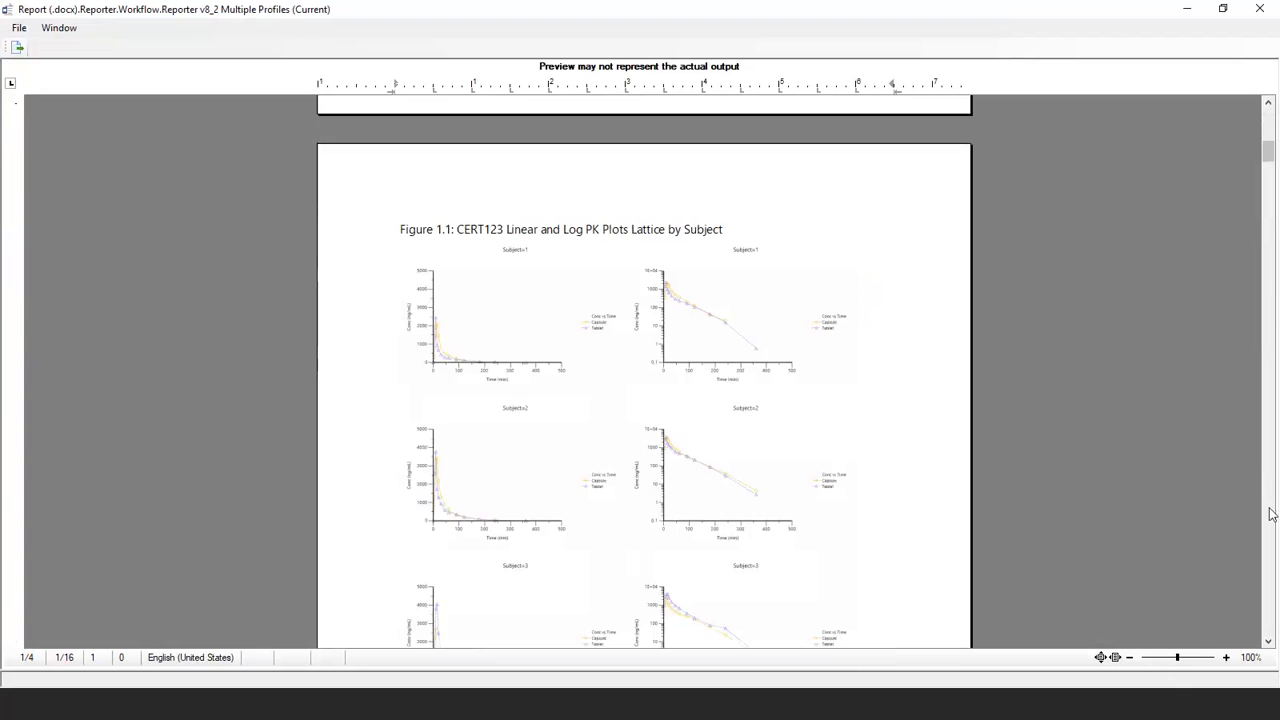
scroll(1169, 501, down, 2)
scroll(1160, 498, up, 1)
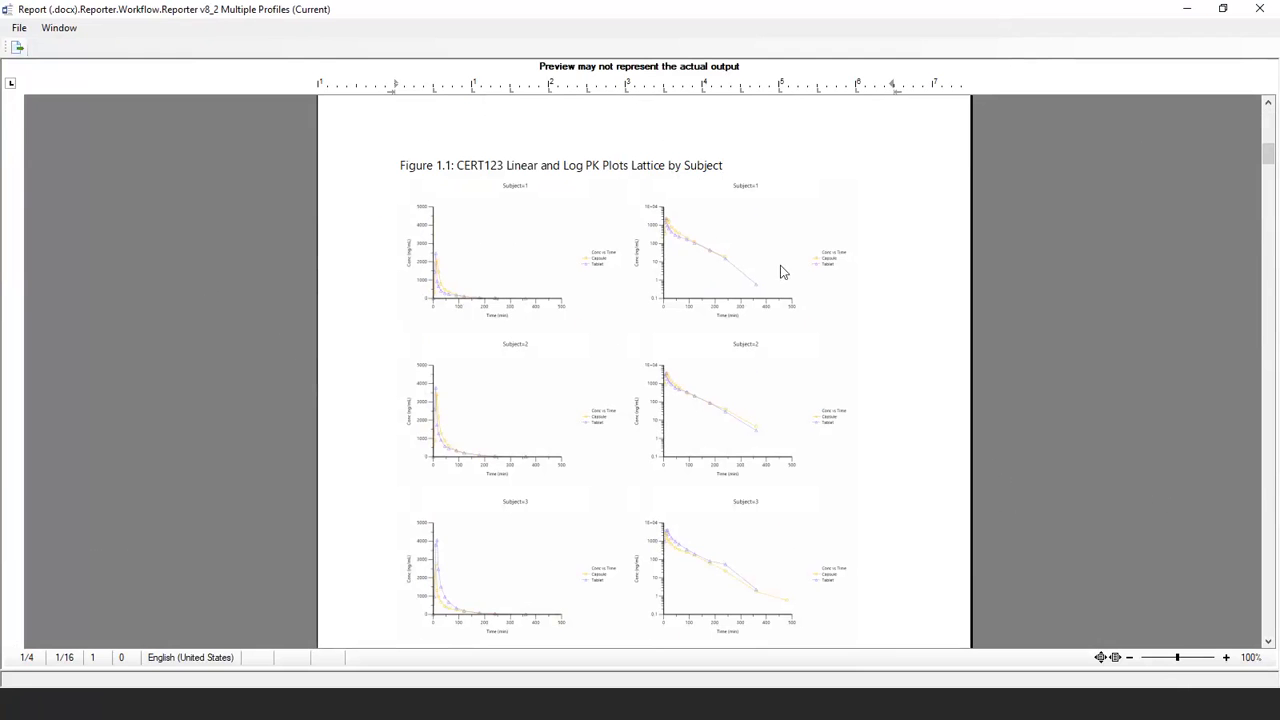
click(1226, 657)
click(1226, 657)
click(1226, 657)
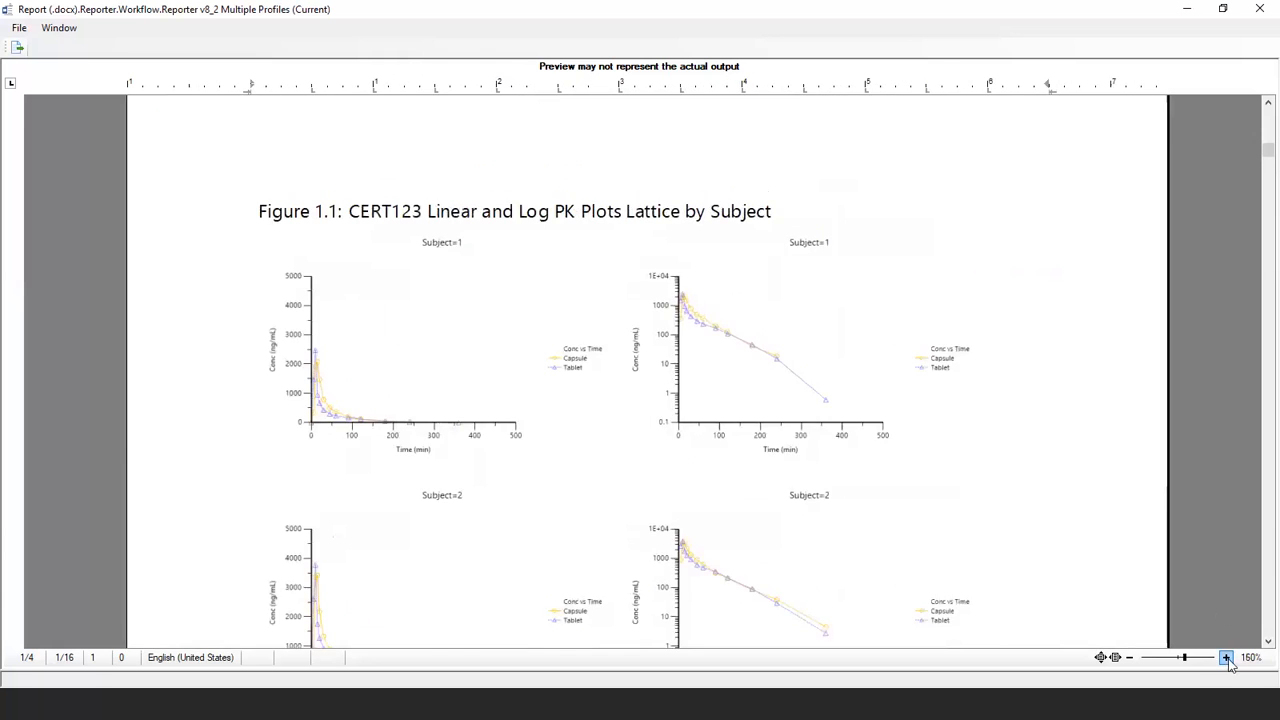
click(1226, 657)
click(1226, 657)
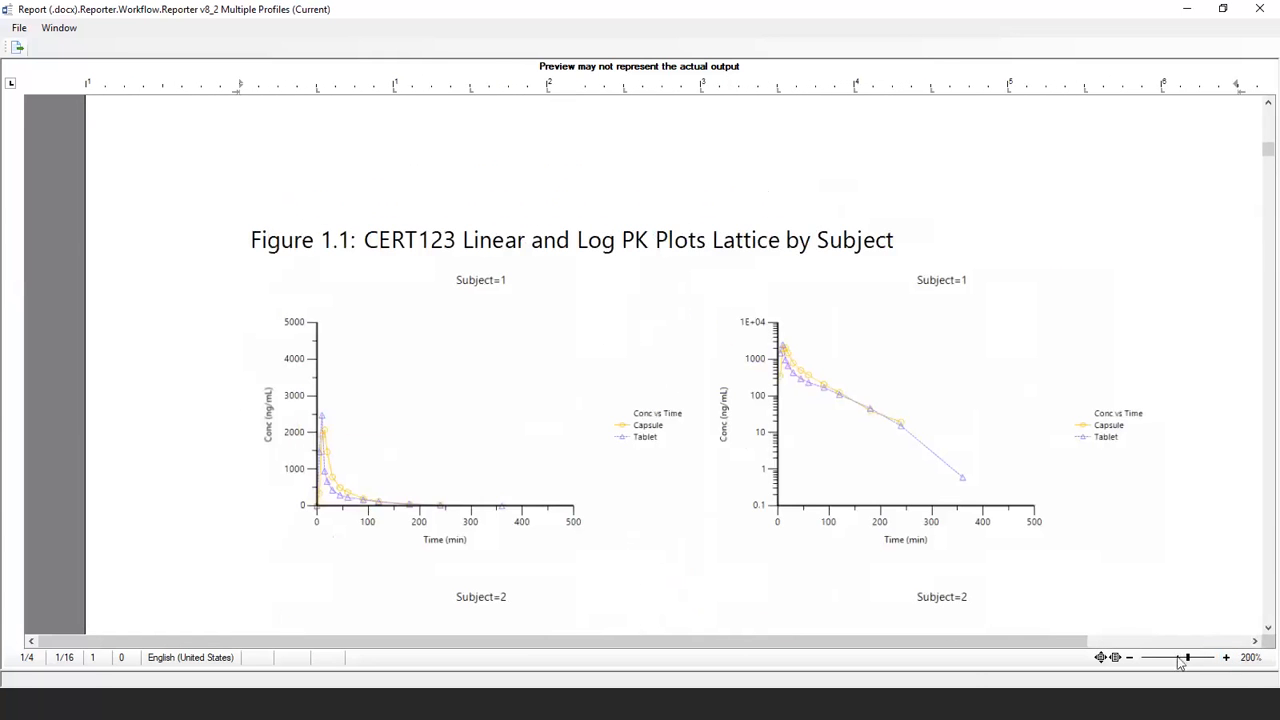
Review the Word report's concentration-time plots for the capsule and tablet formulations and the NCA best fit regression plots at a reduced zoom.
drag(1190, 659, 1176, 662)
click(1266, 601)
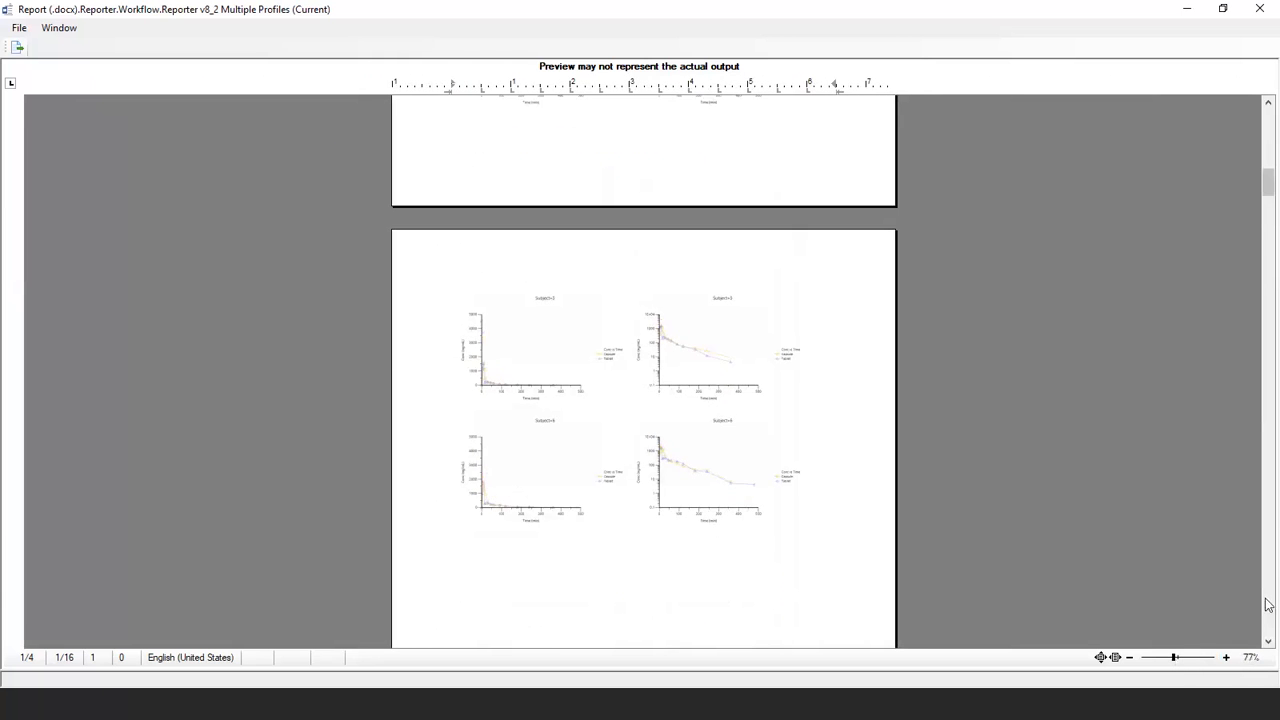
click(1266, 603)
scroll(1266, 603, down, 2)
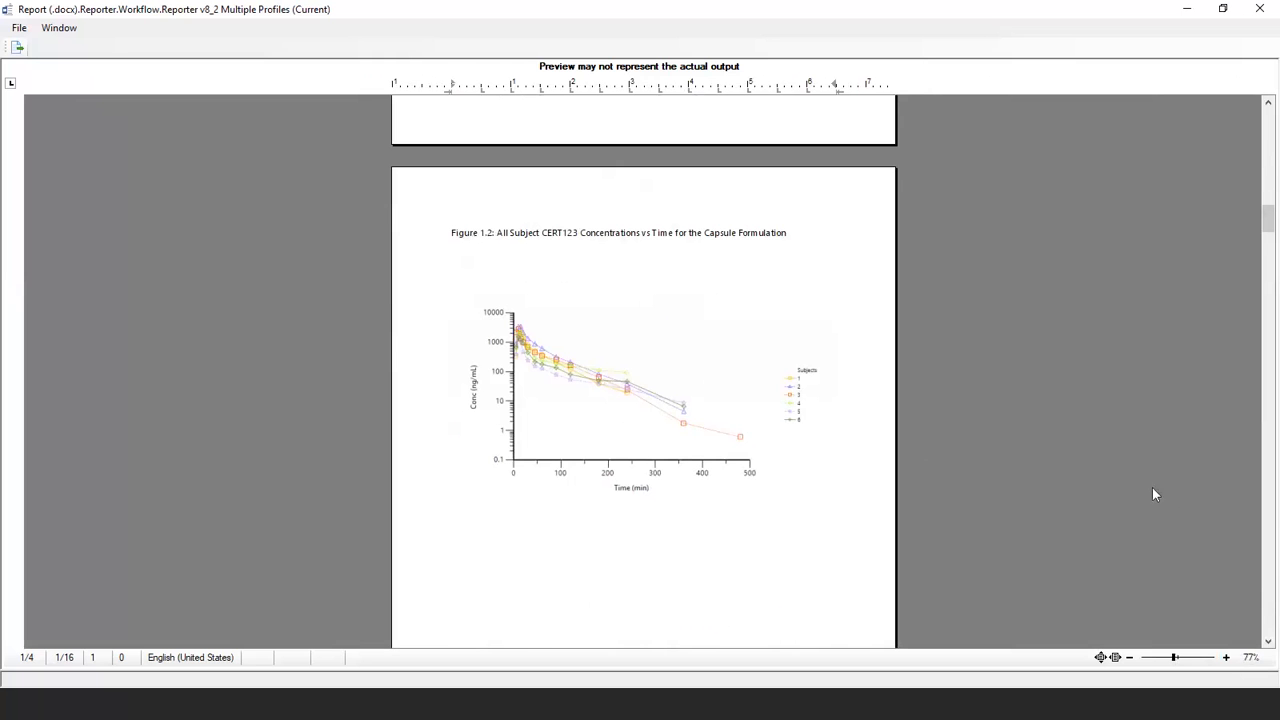
click(1271, 591)
scroll(1020, 525, down, 2)
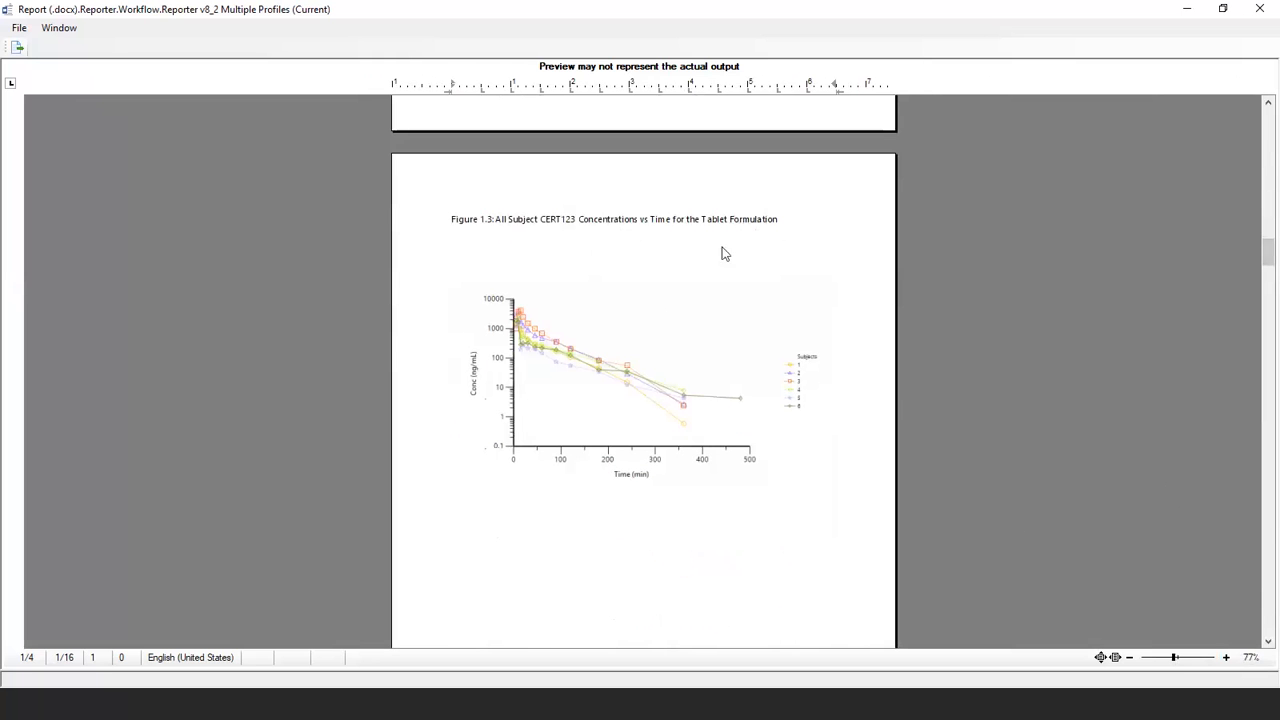
click(1268, 592)
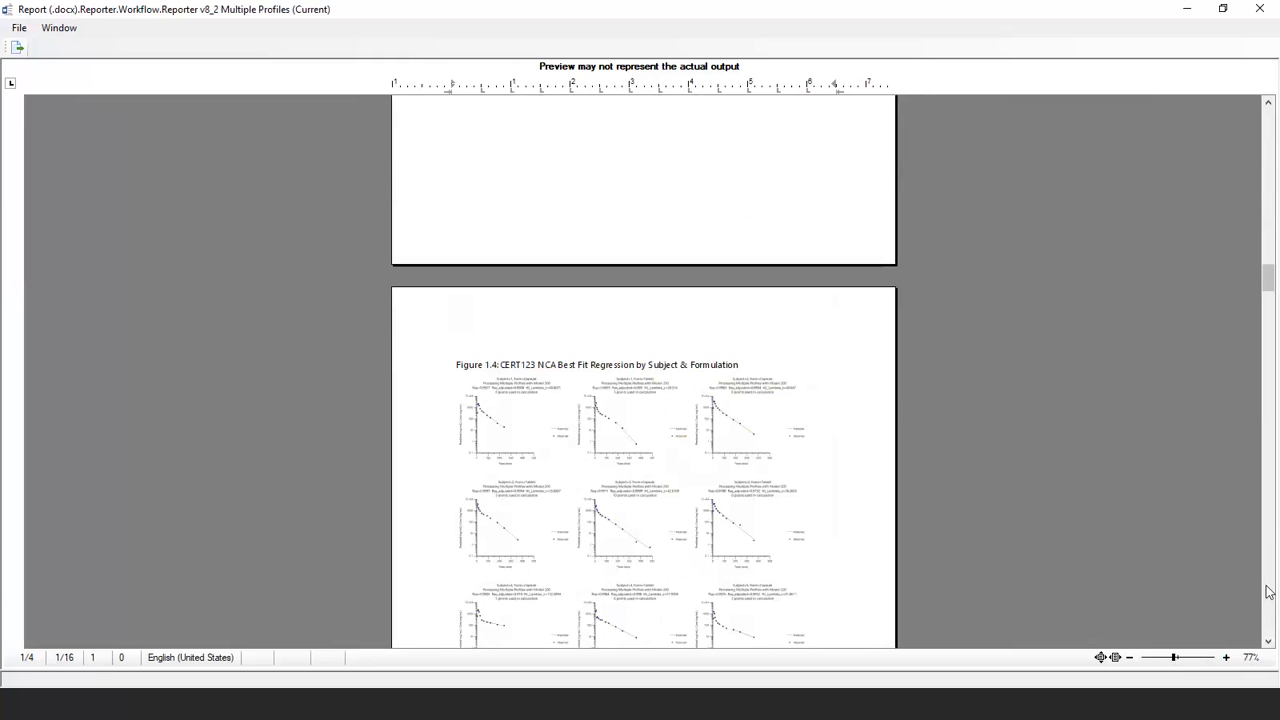
scroll(1091, 498, down, 3)
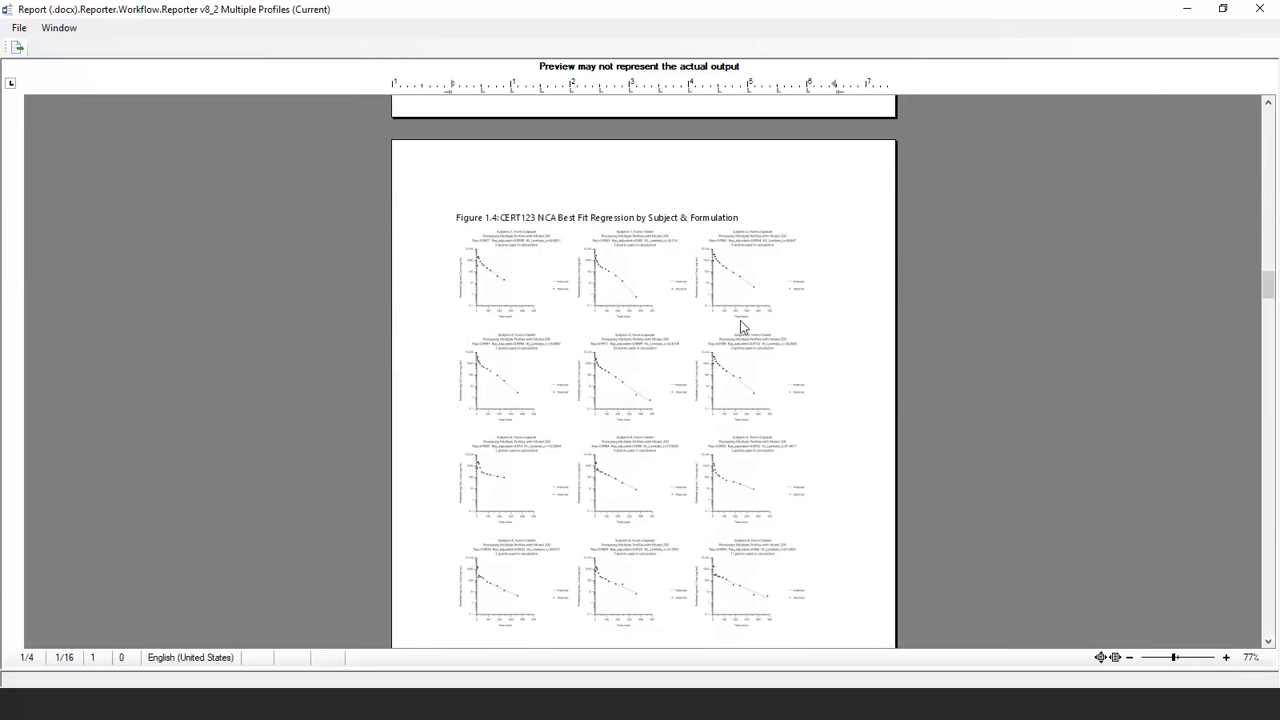
scroll(740, 320, down, 1)
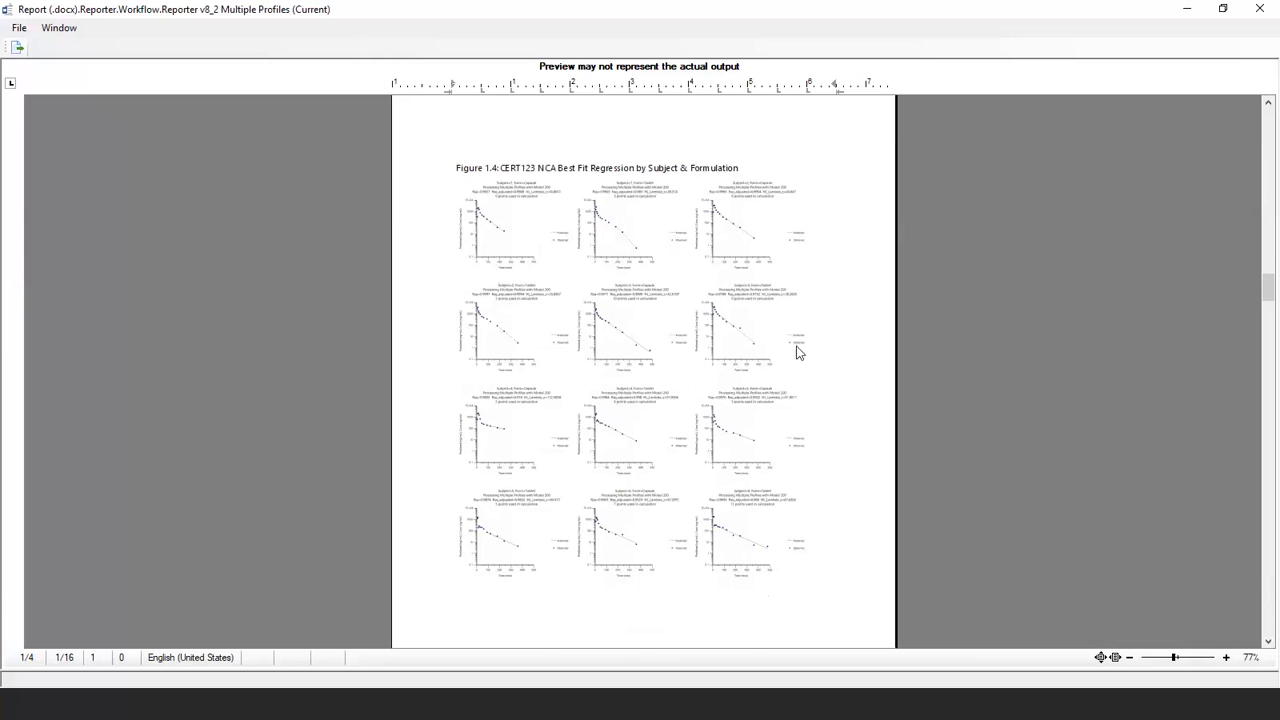
Review the Word report's tables from Table 1.1, NCA Final Parameters, through Table 1.3, the PK summary for the tablet formulation.
click(1267, 571)
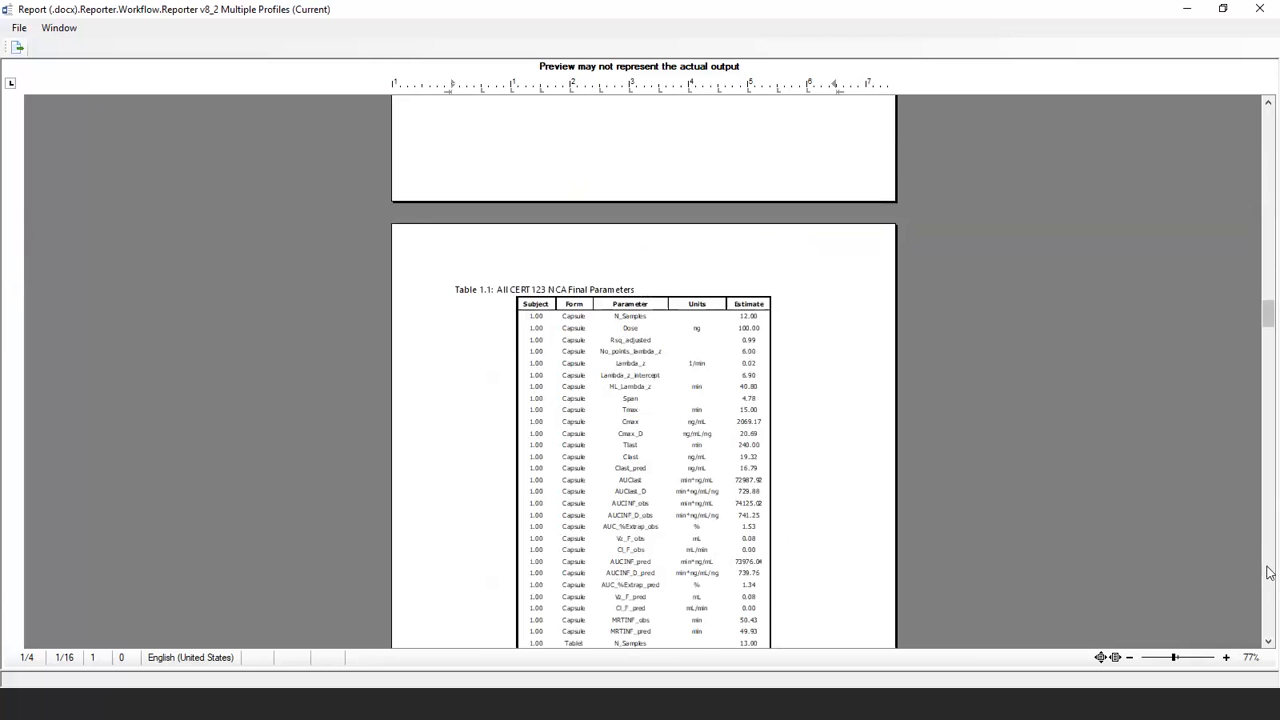
scroll(1267, 571, down, 2)
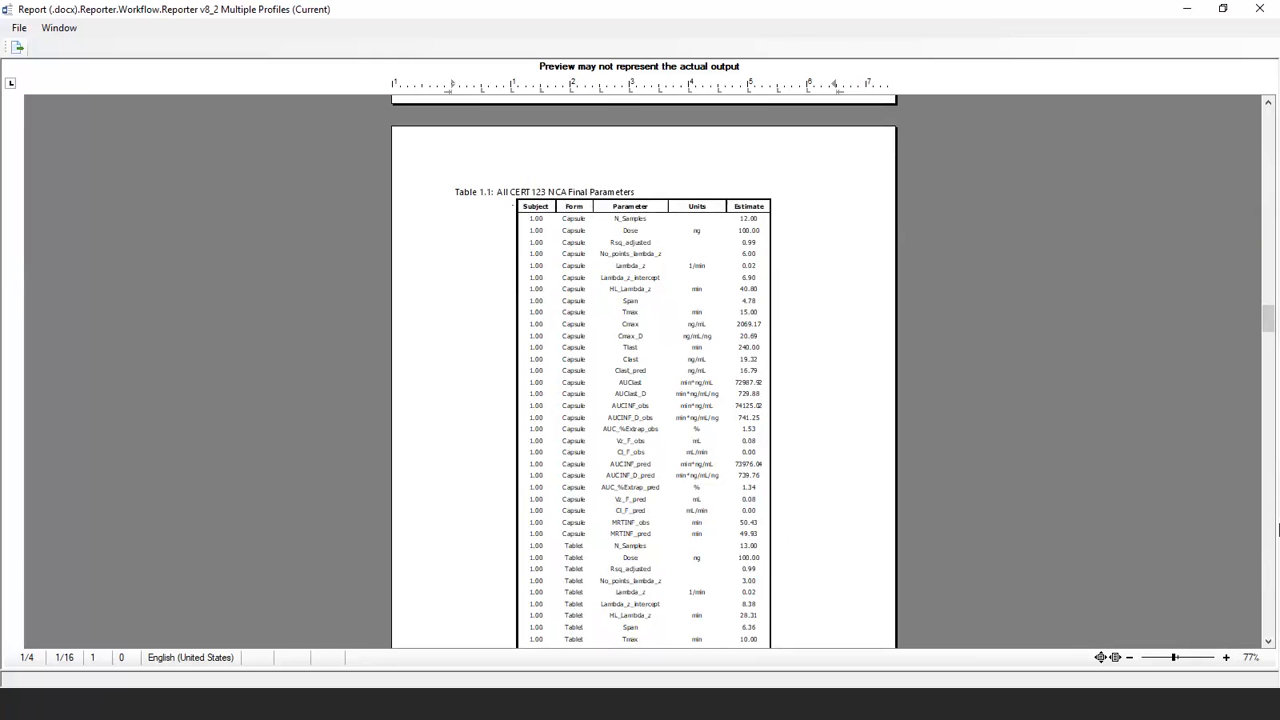
scroll(1275, 610, down, 10)
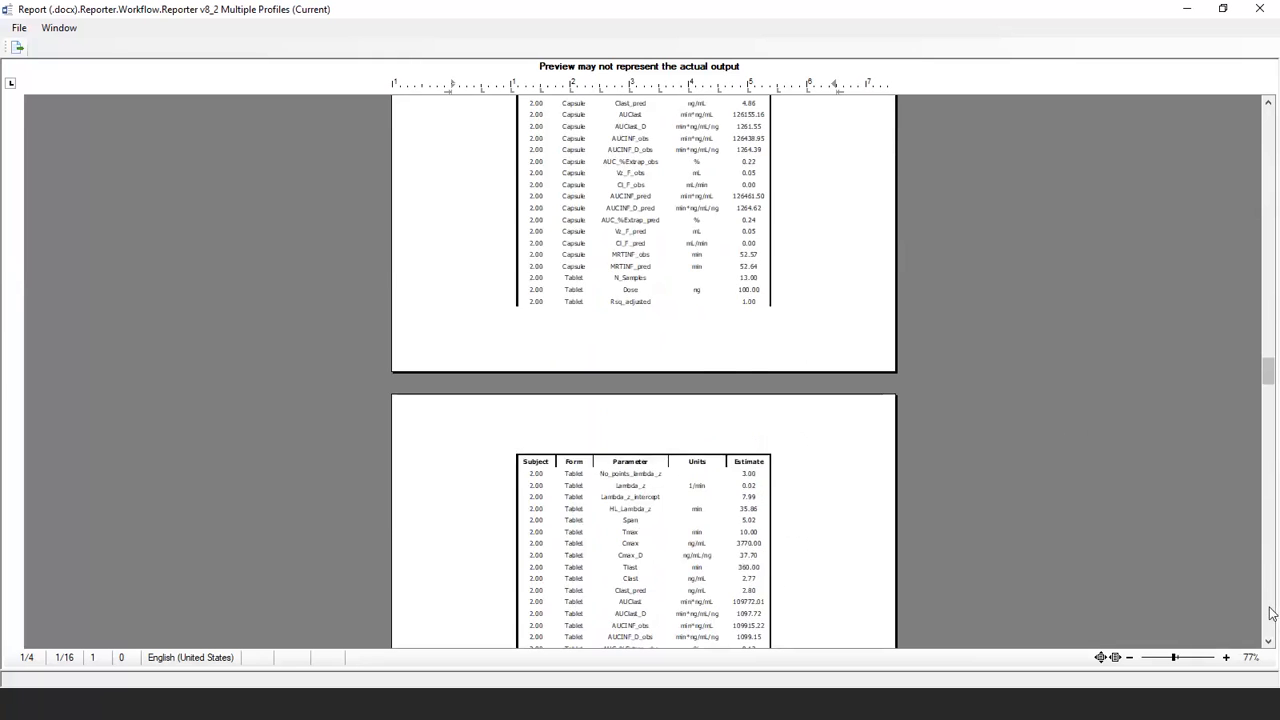
scroll(1271, 612, down, 15)
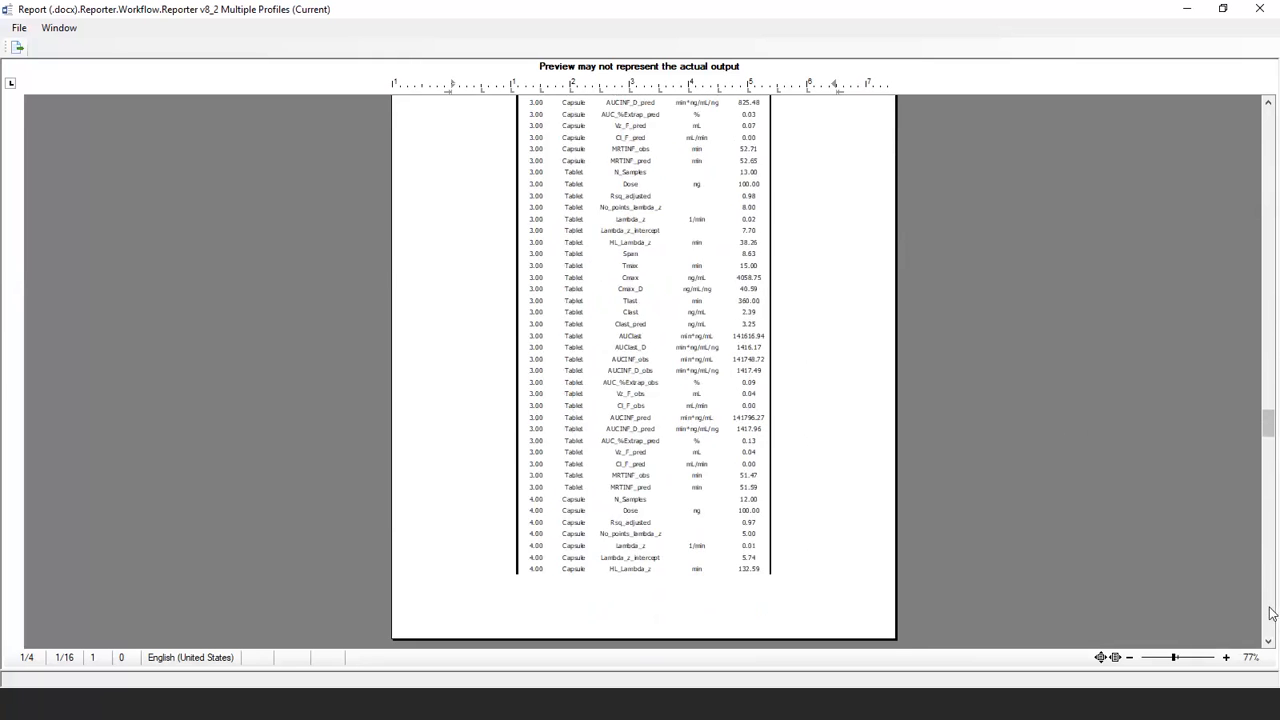
scroll(1271, 612, down, 5)
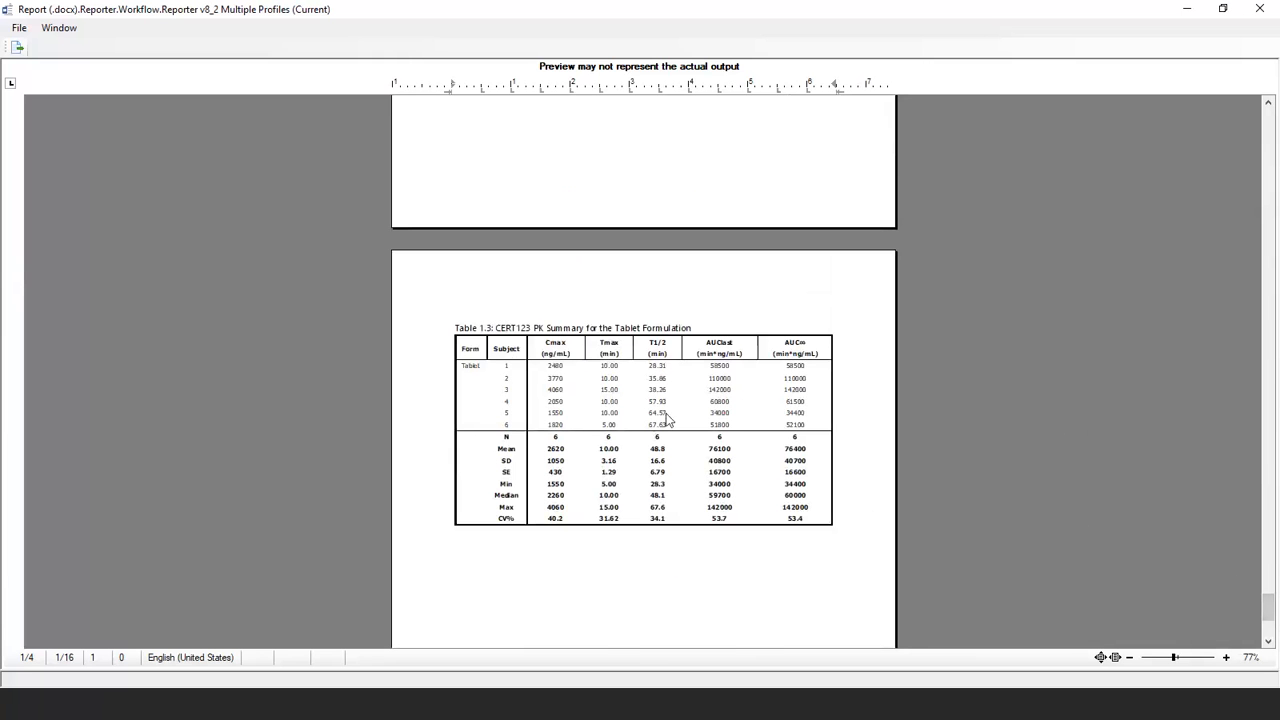
Export the Word report as Report.docx to the Sept_2019_PHX_8.2_Webinar folder and close the document window.
click(17, 49)
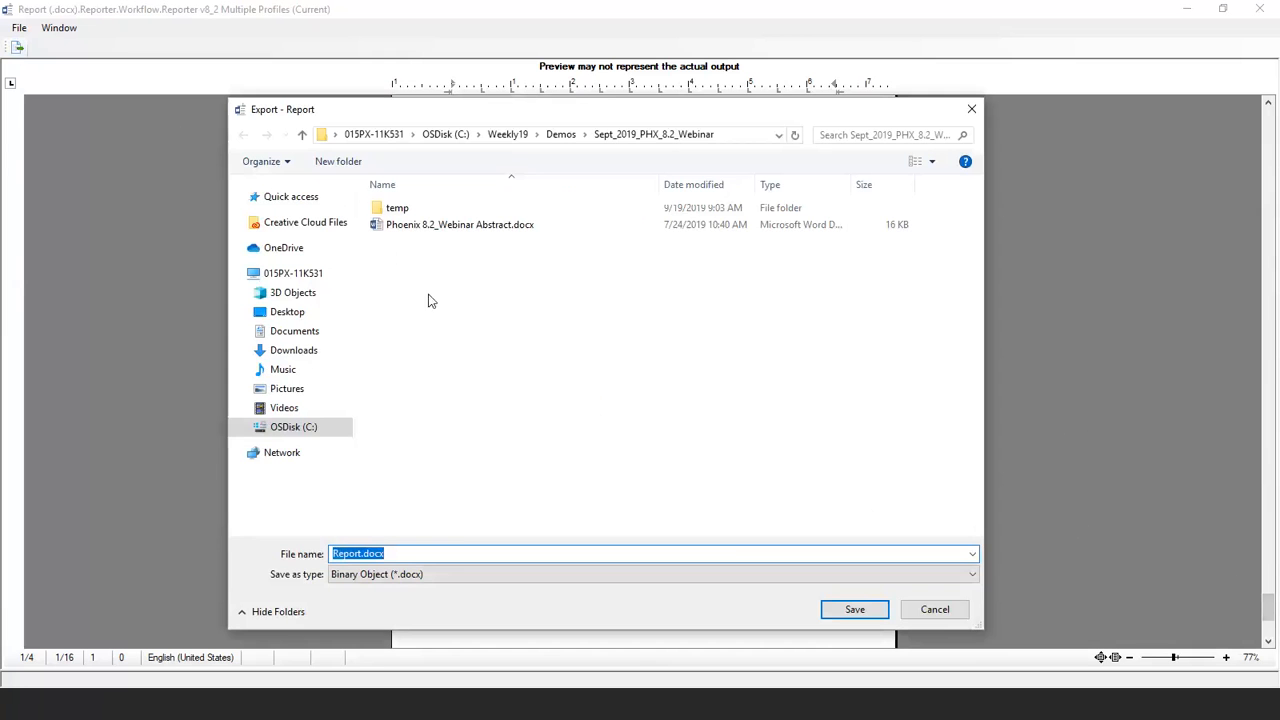
click(855, 610)
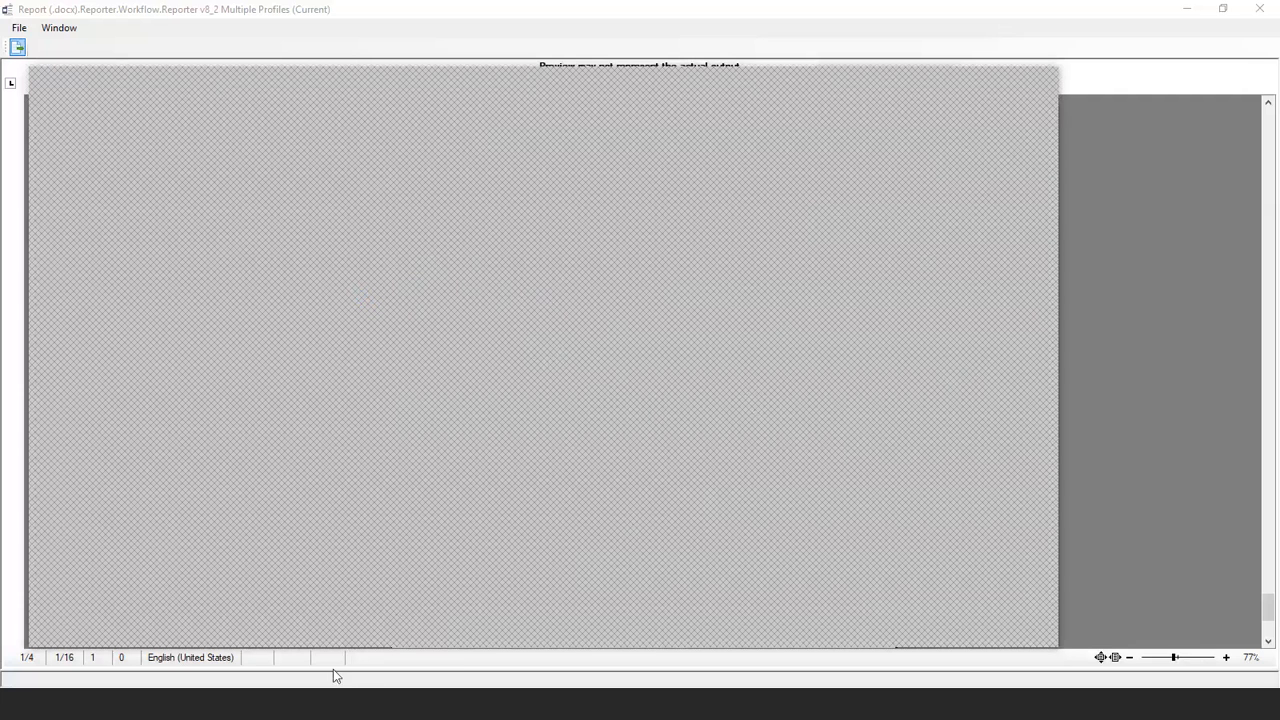
click(391, 633)
click(1261, 9)
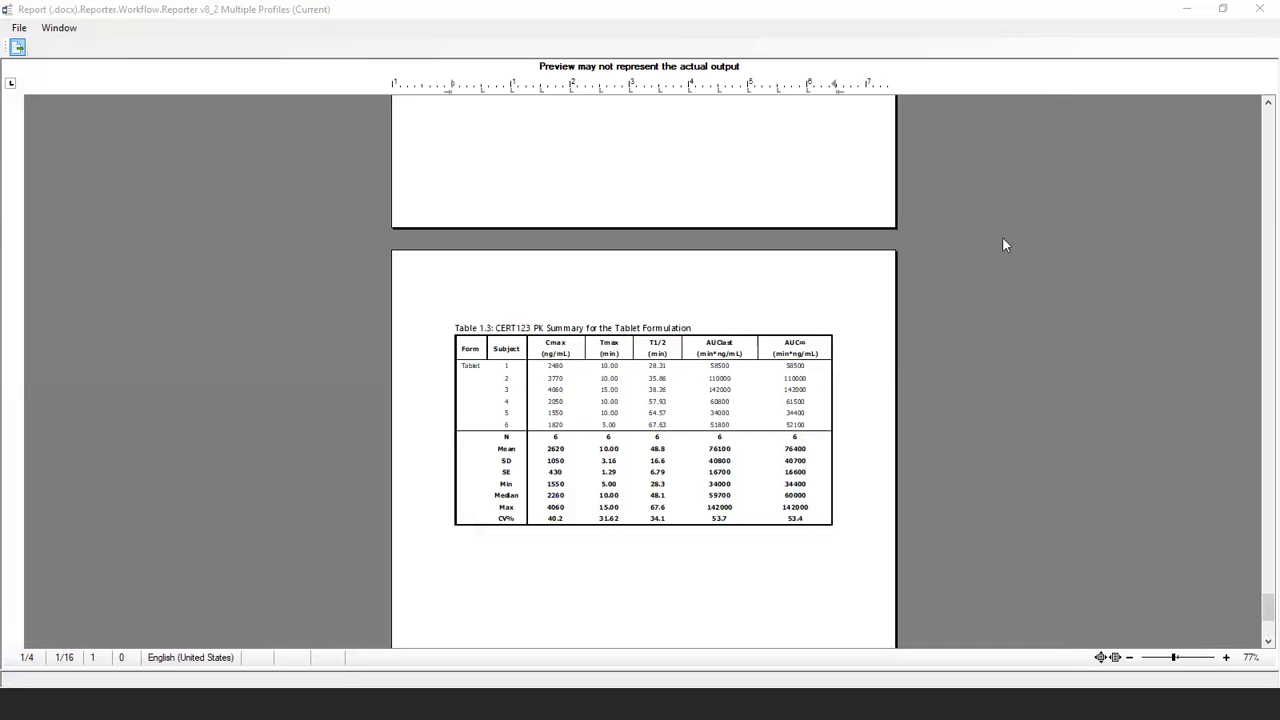
Open the Reporter's PDF output and page through its figures to the NCA parameter table on page 8.
click(300, 185)
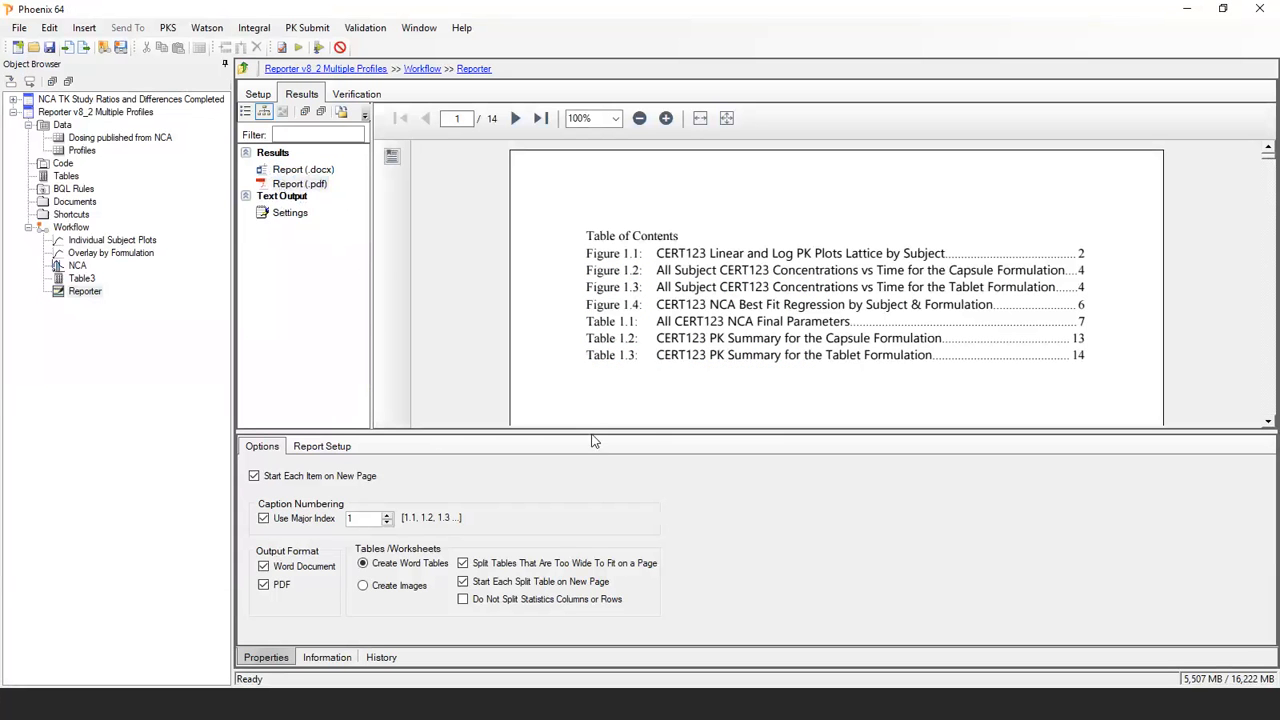
click(516, 119)
click(516, 119)
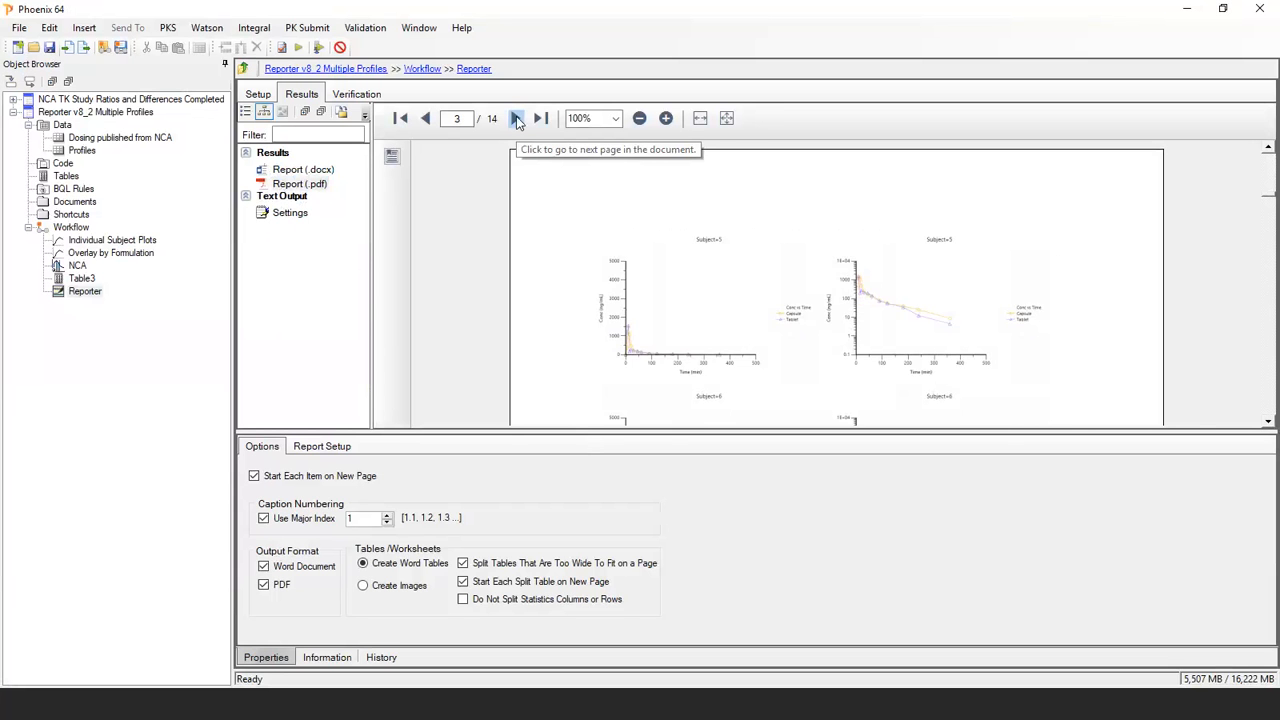
click(516, 119)
click(516, 119)
click(516, 119)
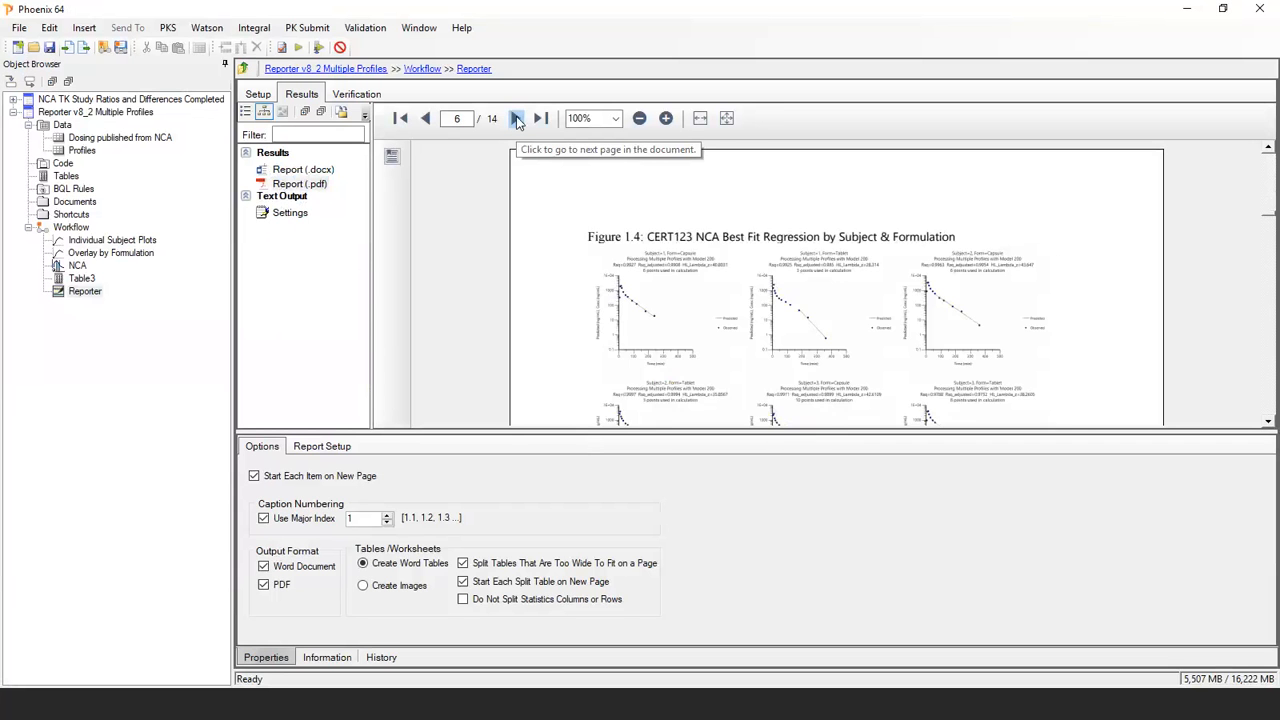
click(516, 119)
click(516, 119)
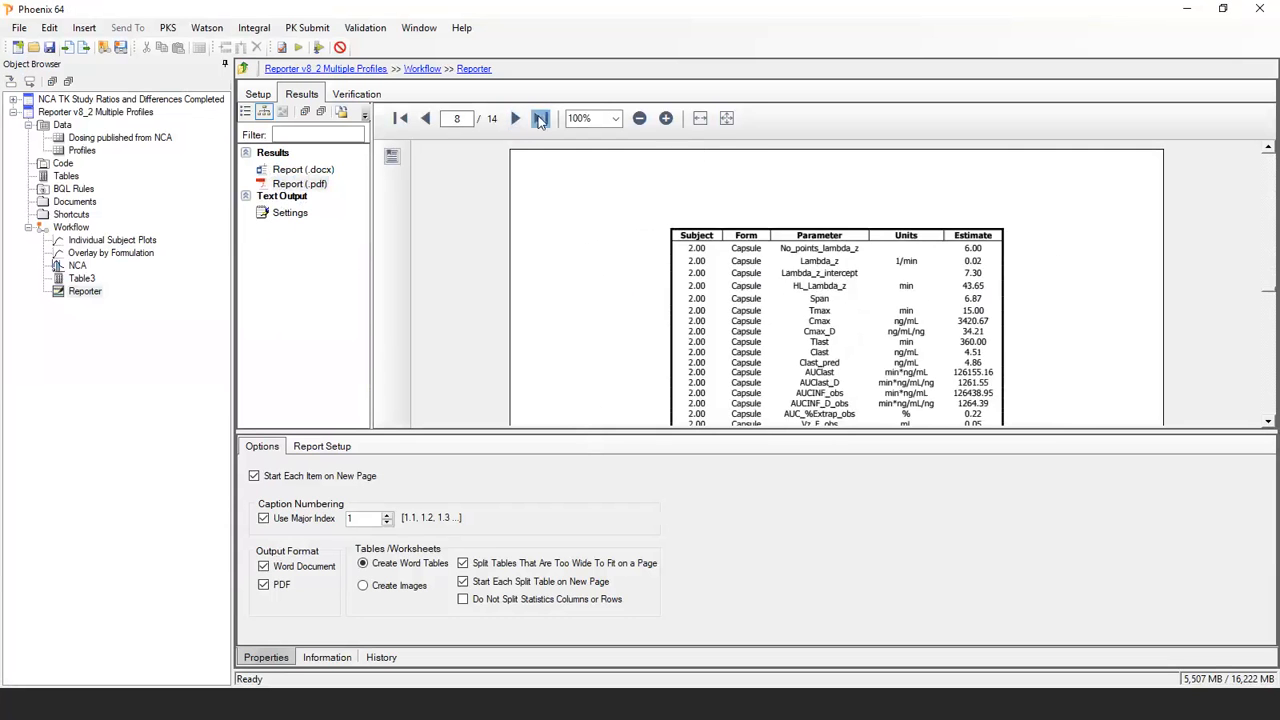
Go to the end of the PDF report, then back to Table 1.2, the capsule PK summary on page 13.
click(540, 119)
click(427, 119)
click(427, 119)
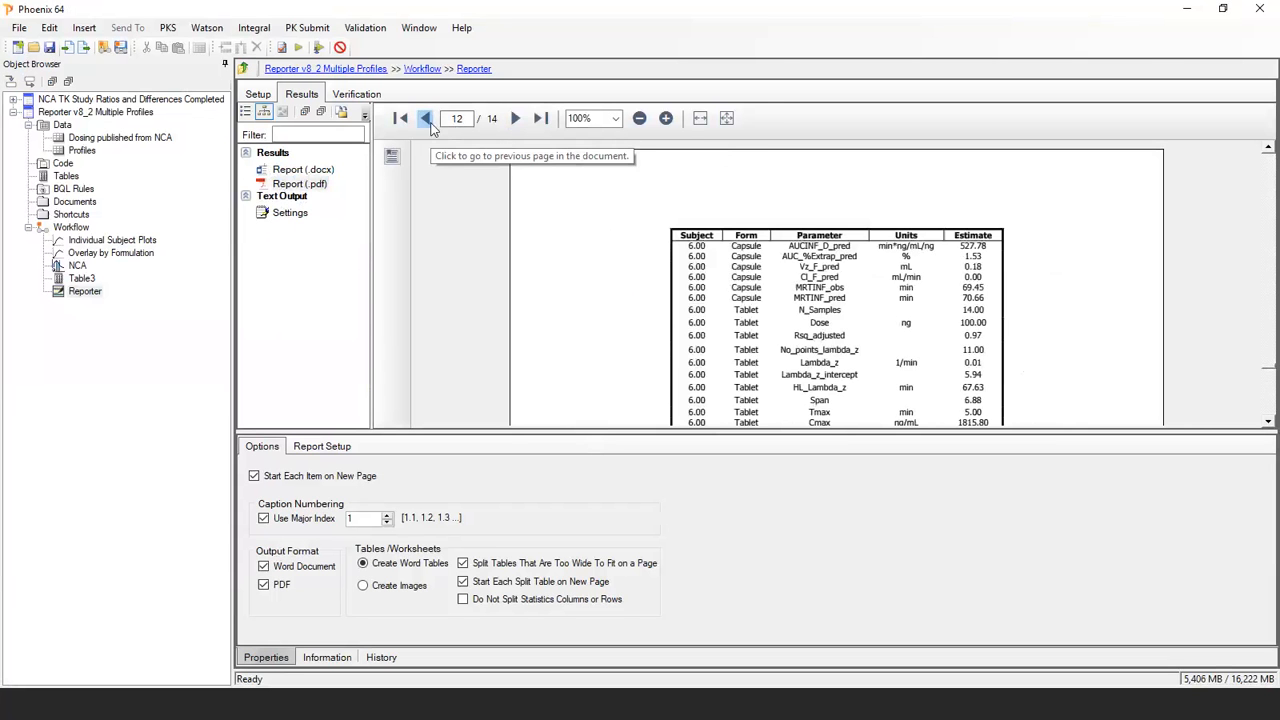
click(516, 119)
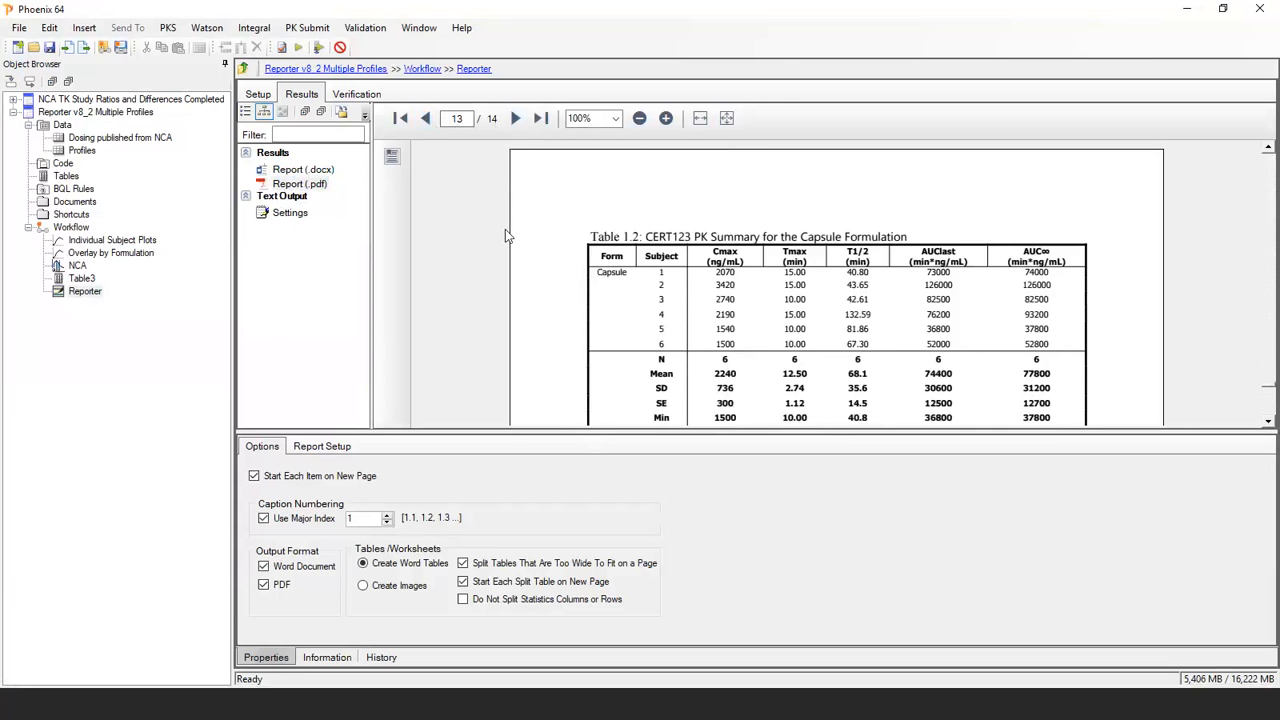
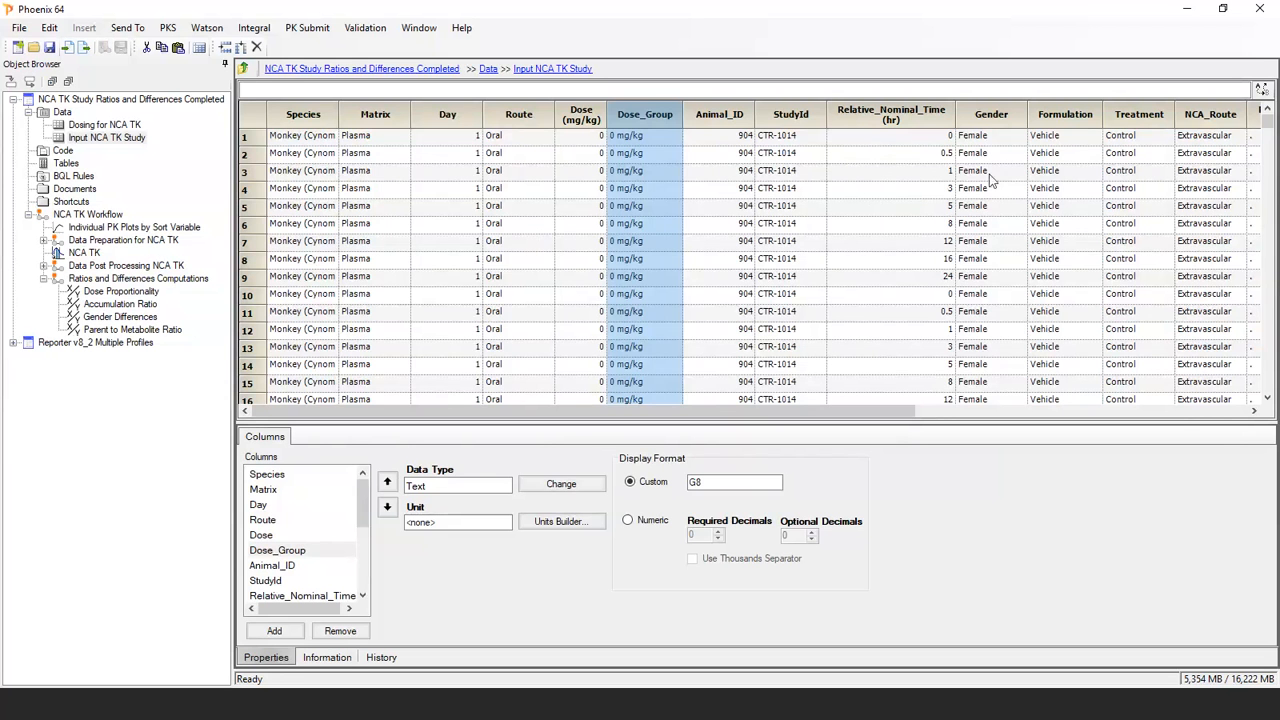
Examine the Gender and Analyte columns of the Input NCA TK Study worksheet.
click(987, 116)
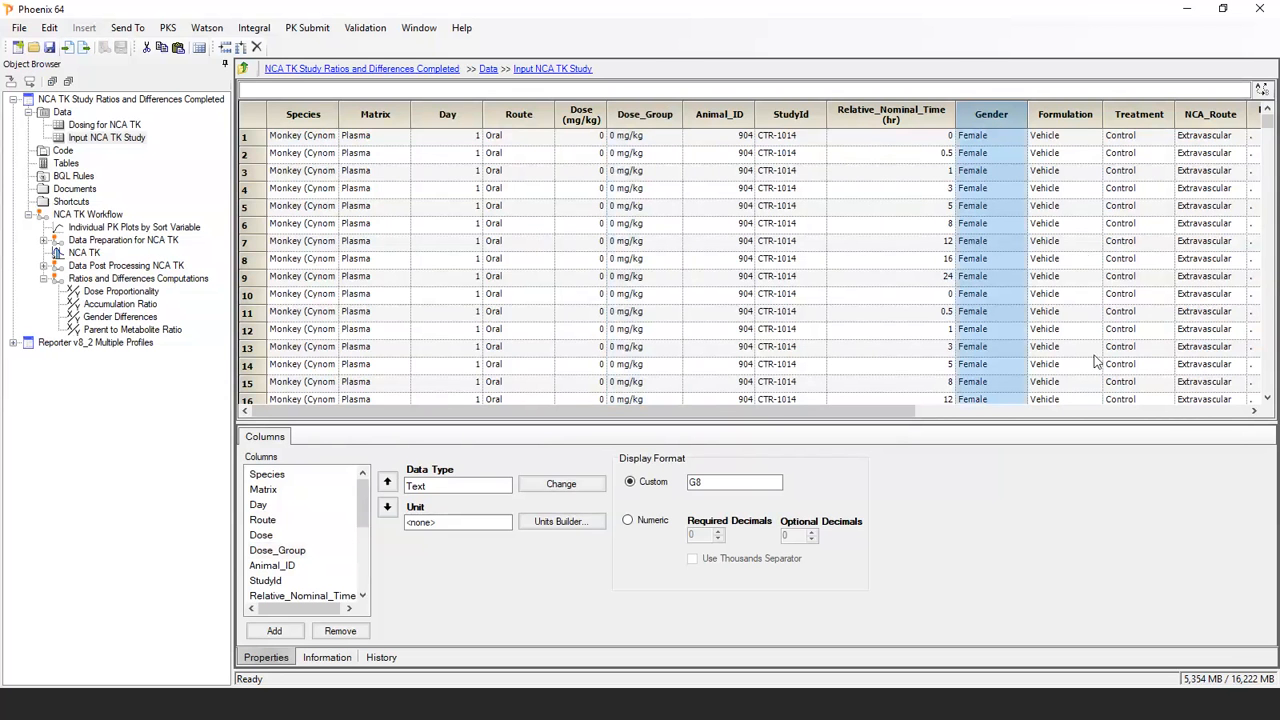
click(1178, 410)
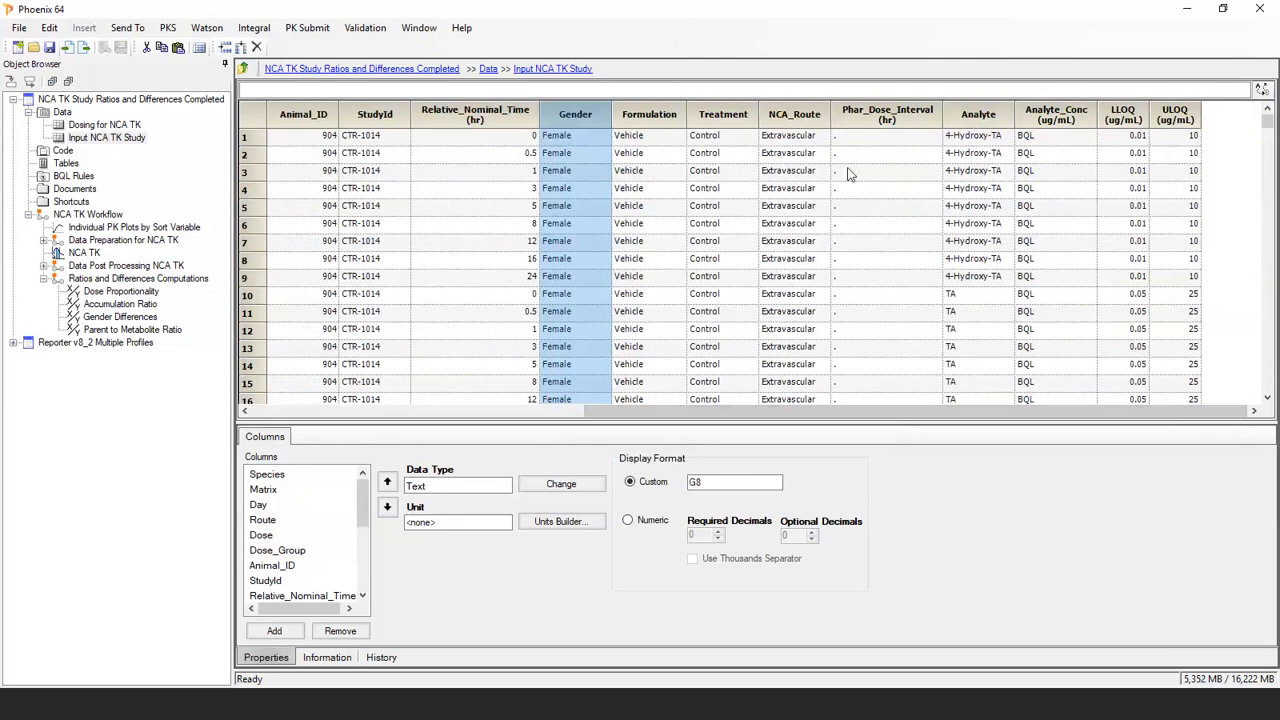
click(979, 116)
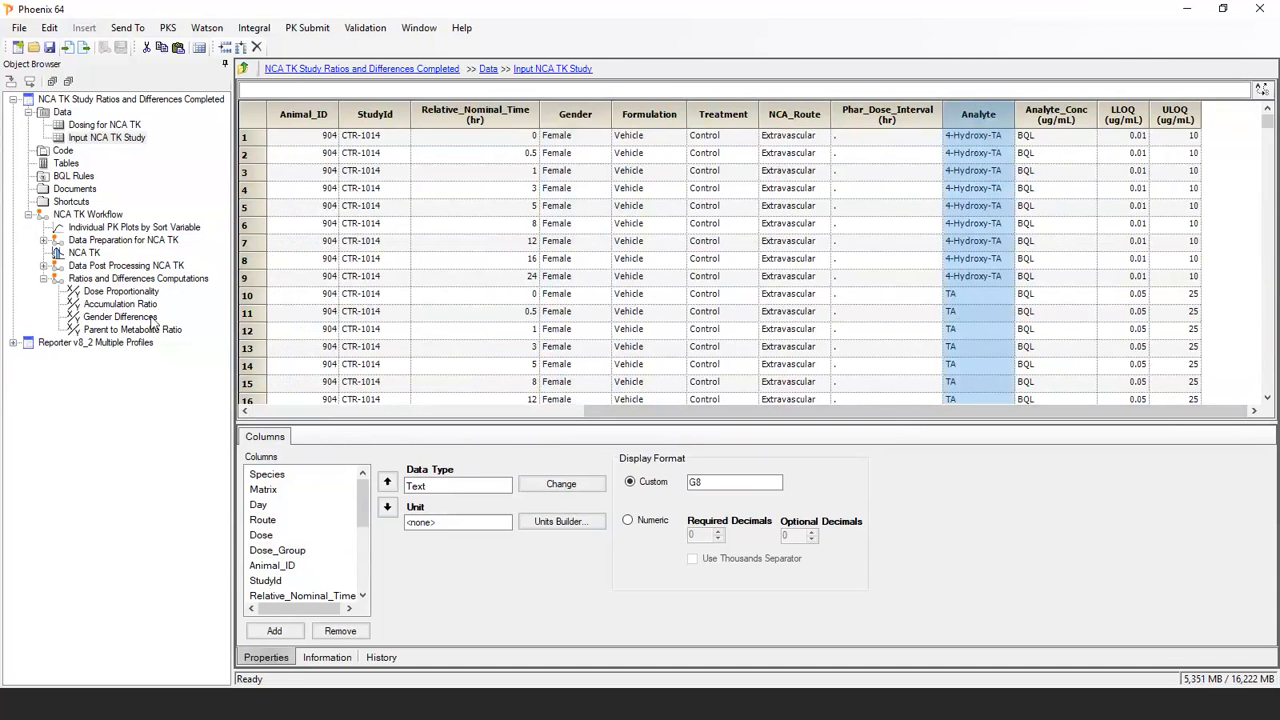
Open the Dose Proportionality object's setup and enlarge its options area to show all the ratio definitions.
click(112, 292)
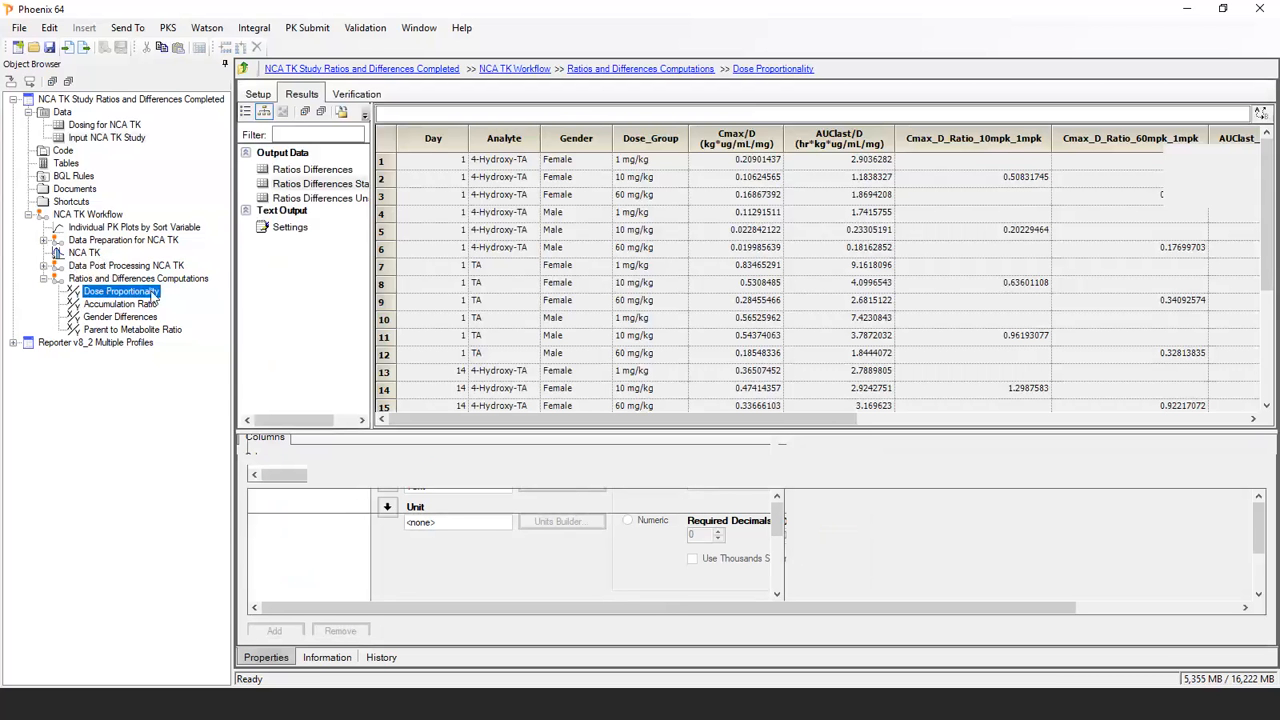
click(258, 94)
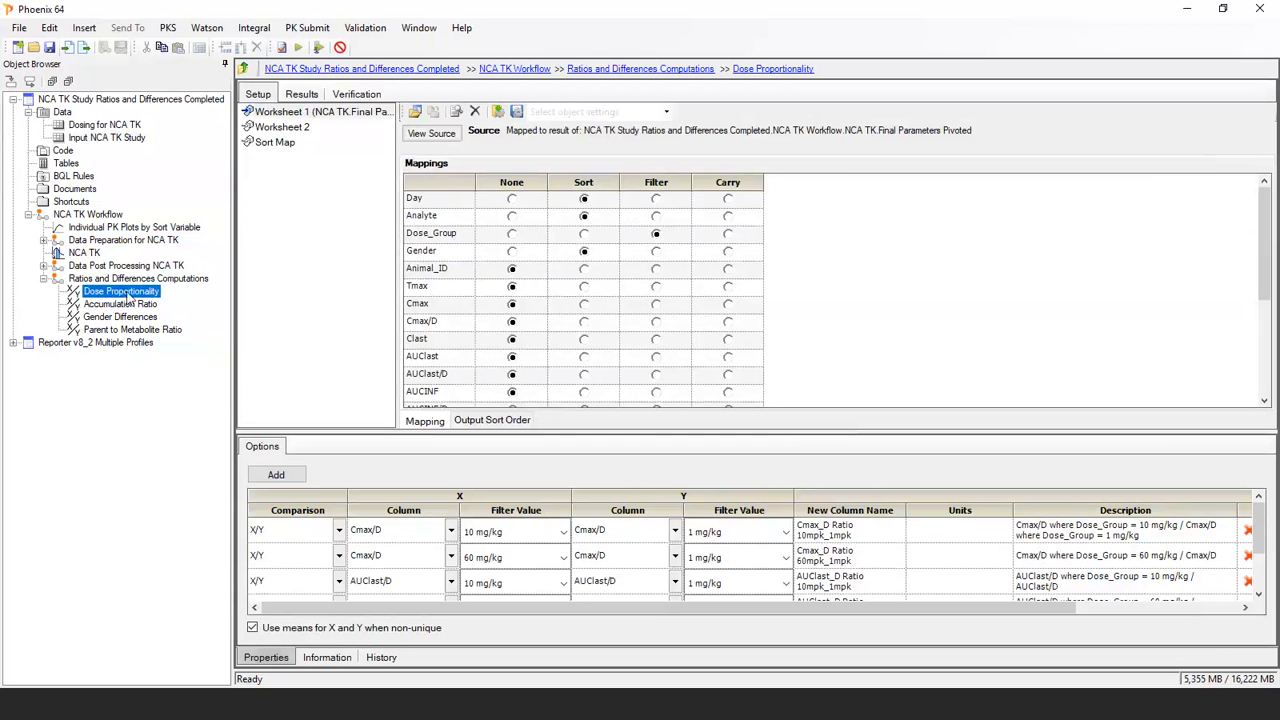
drag(594, 437, 590, 405)
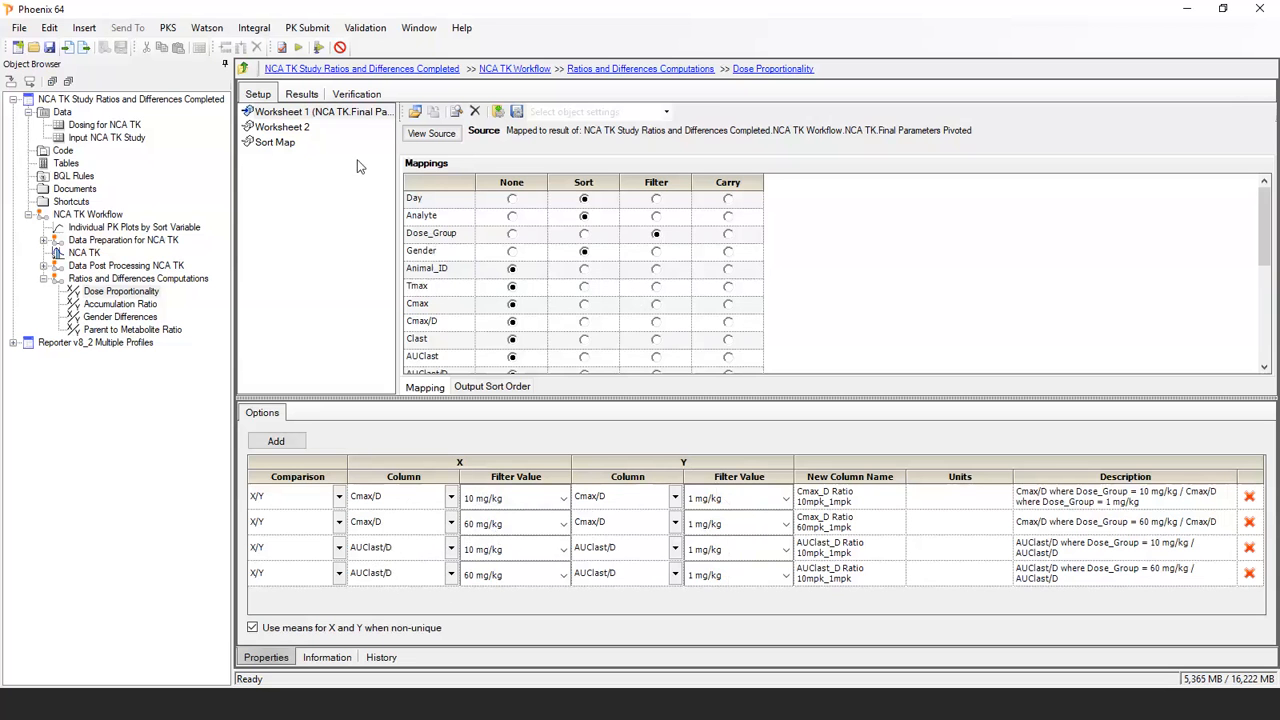
View the Dose Proportionality results in the Ratios Differences Unstacked worksheet, widening the results list to show the full output names.
click(304, 96)
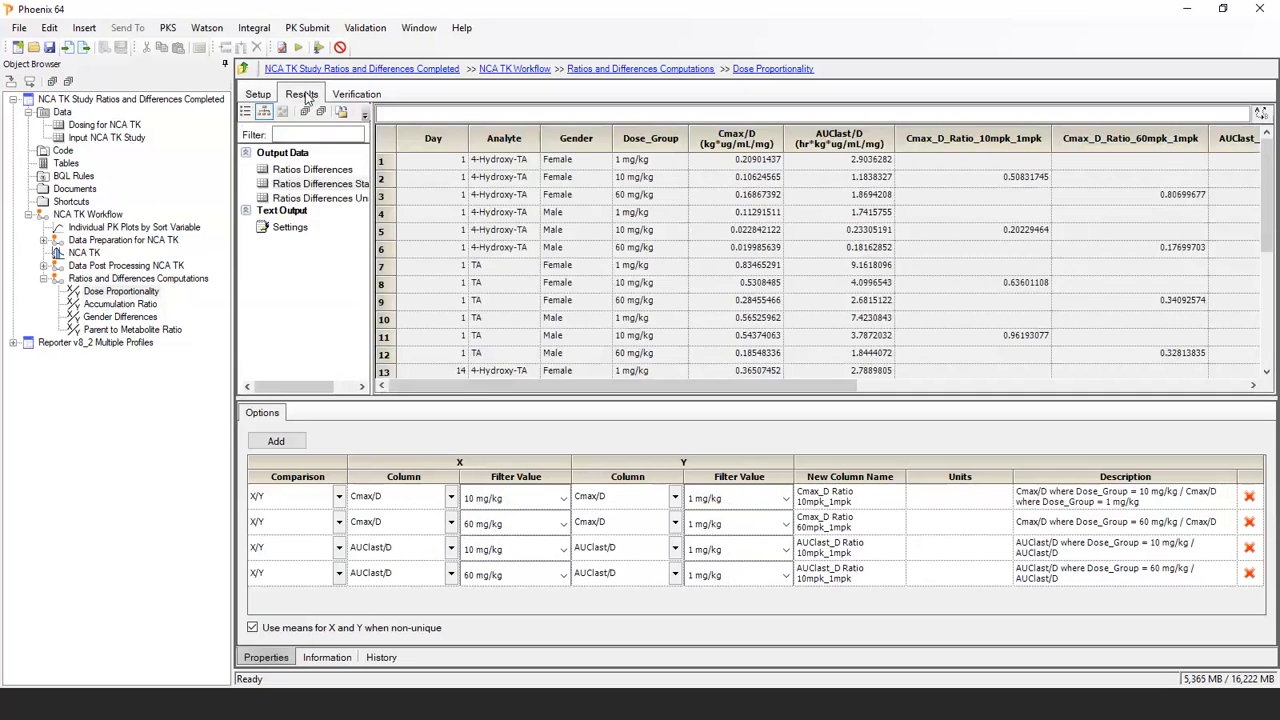
click(343, 200)
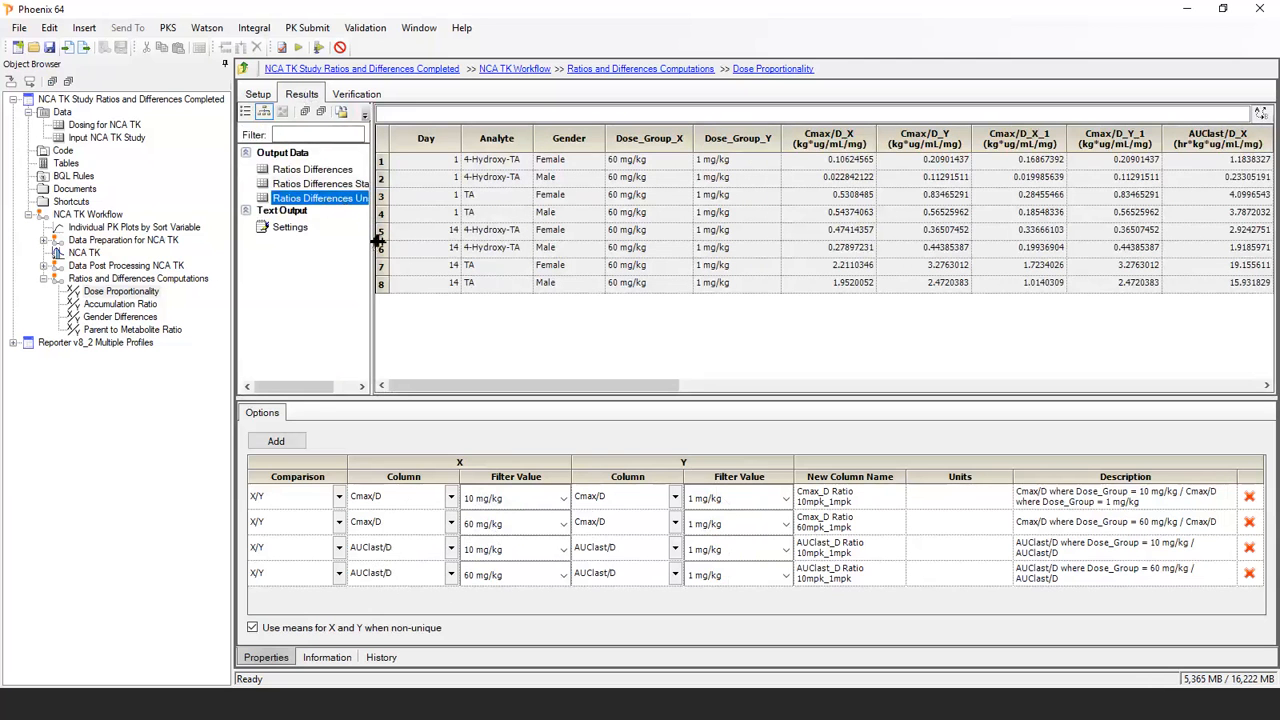
drag(380, 240, 420, 242)
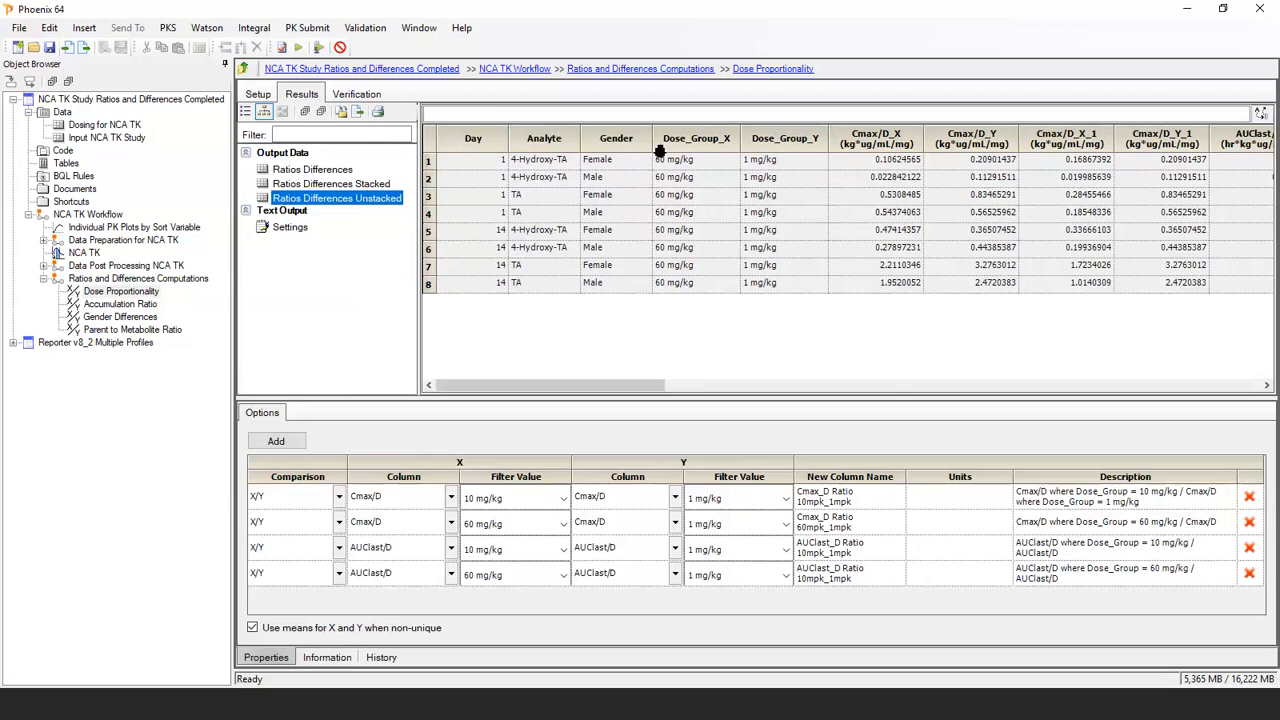
Examine each of the four Cmax_D and AUClast_D ratio columns in the Dose Proportionality unstacked results.
click(959, 387)
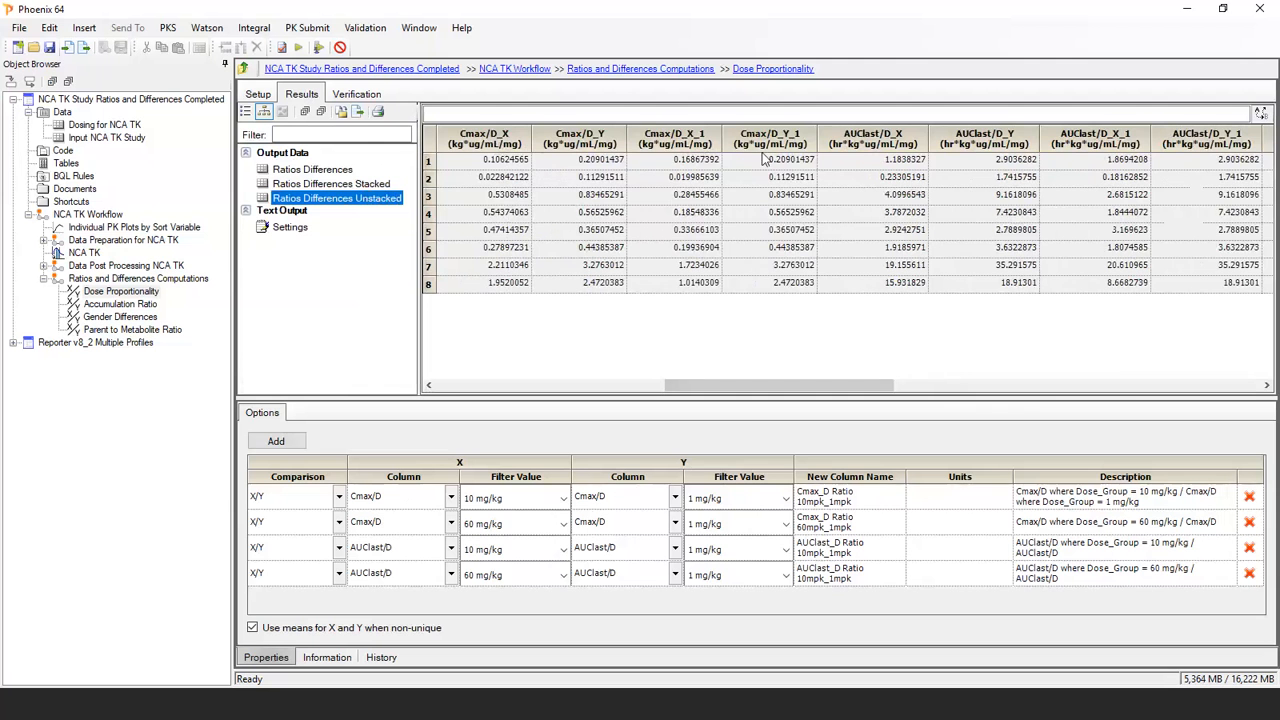
click(1049, 386)
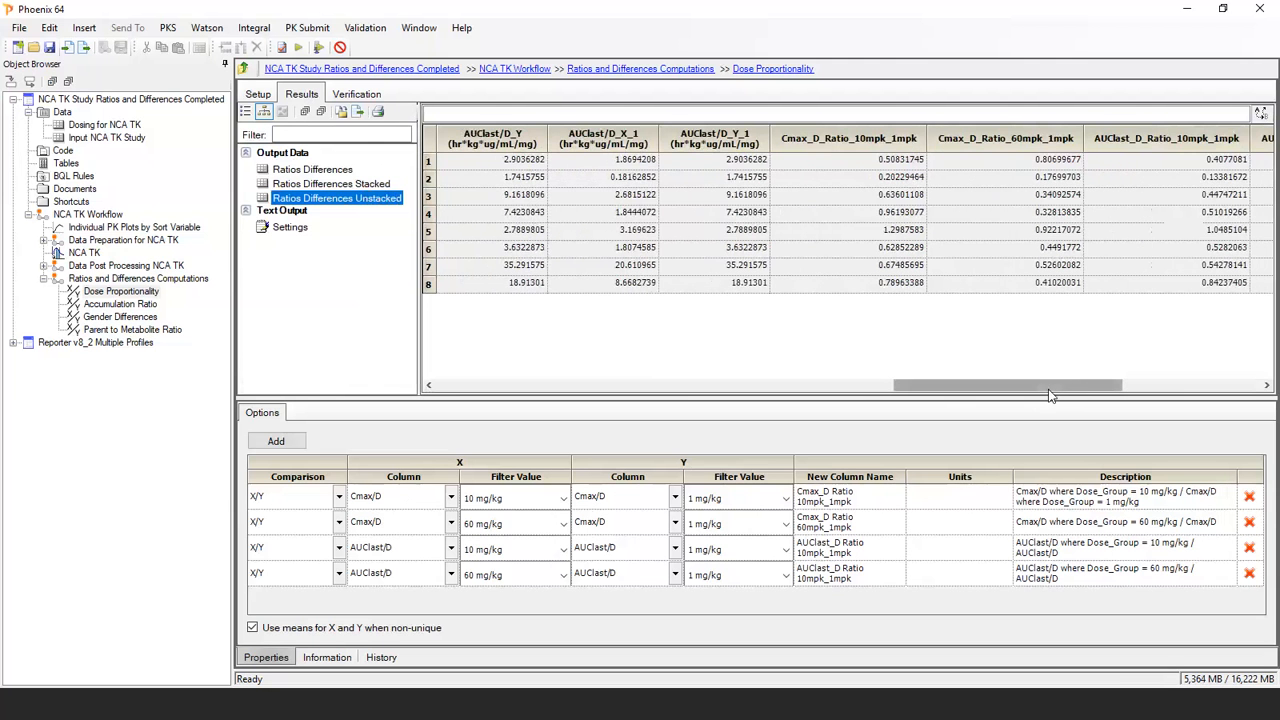
click(1125, 386)
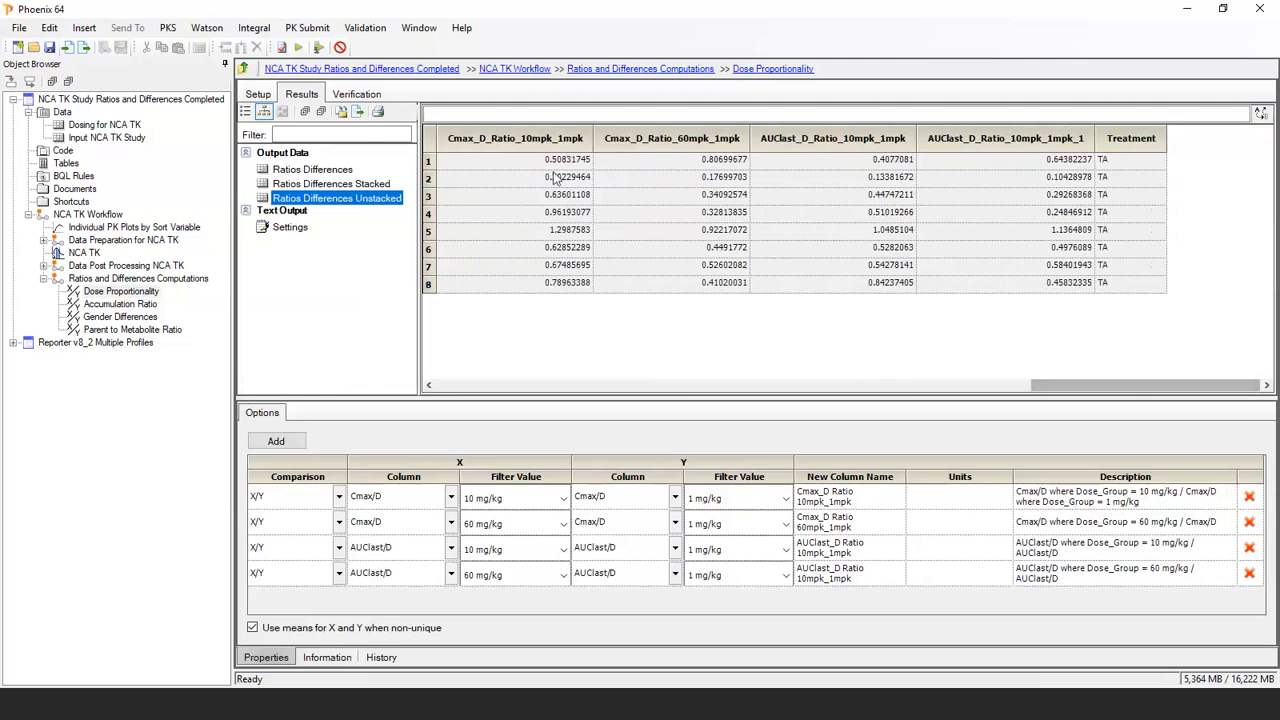
click(528, 140)
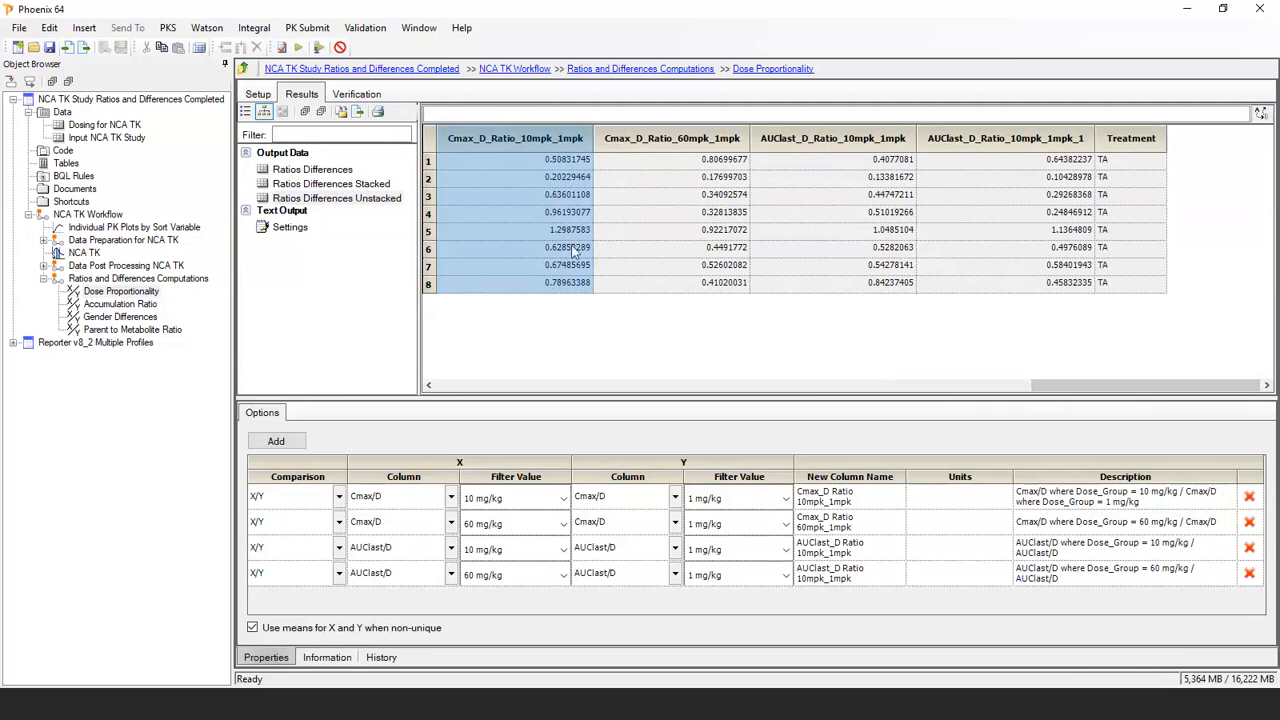
click(692, 141)
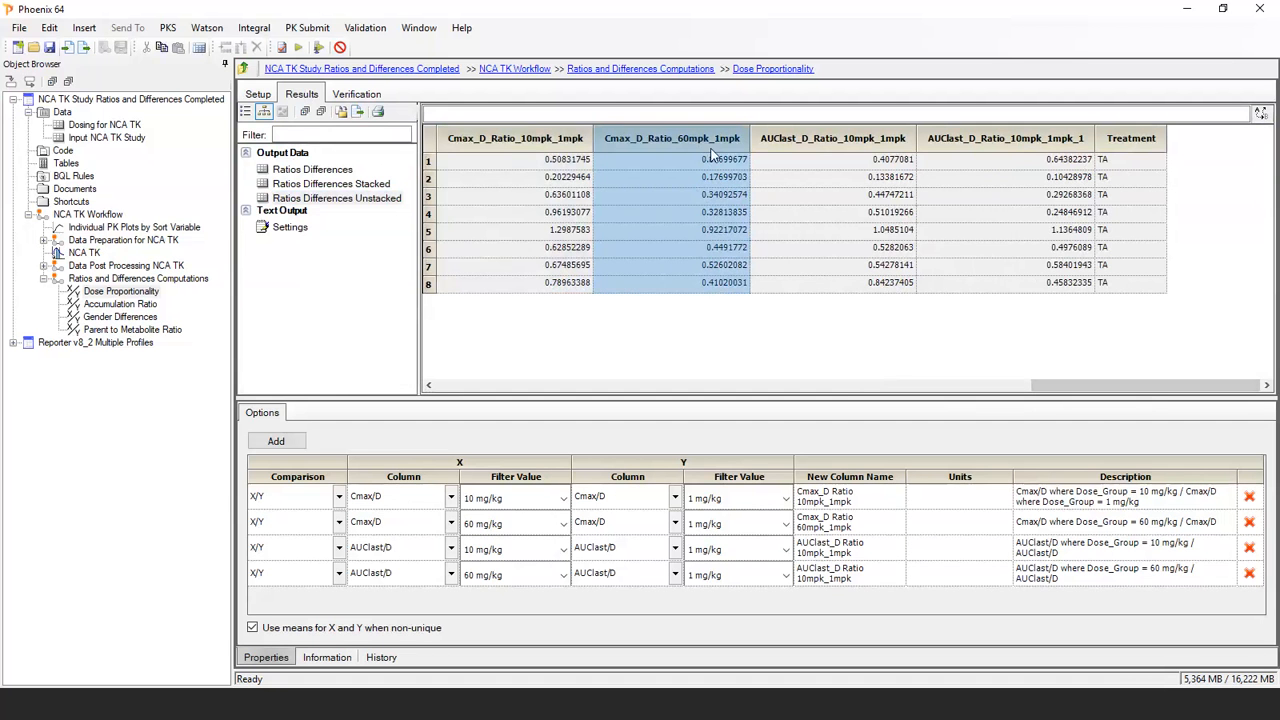
click(820, 155)
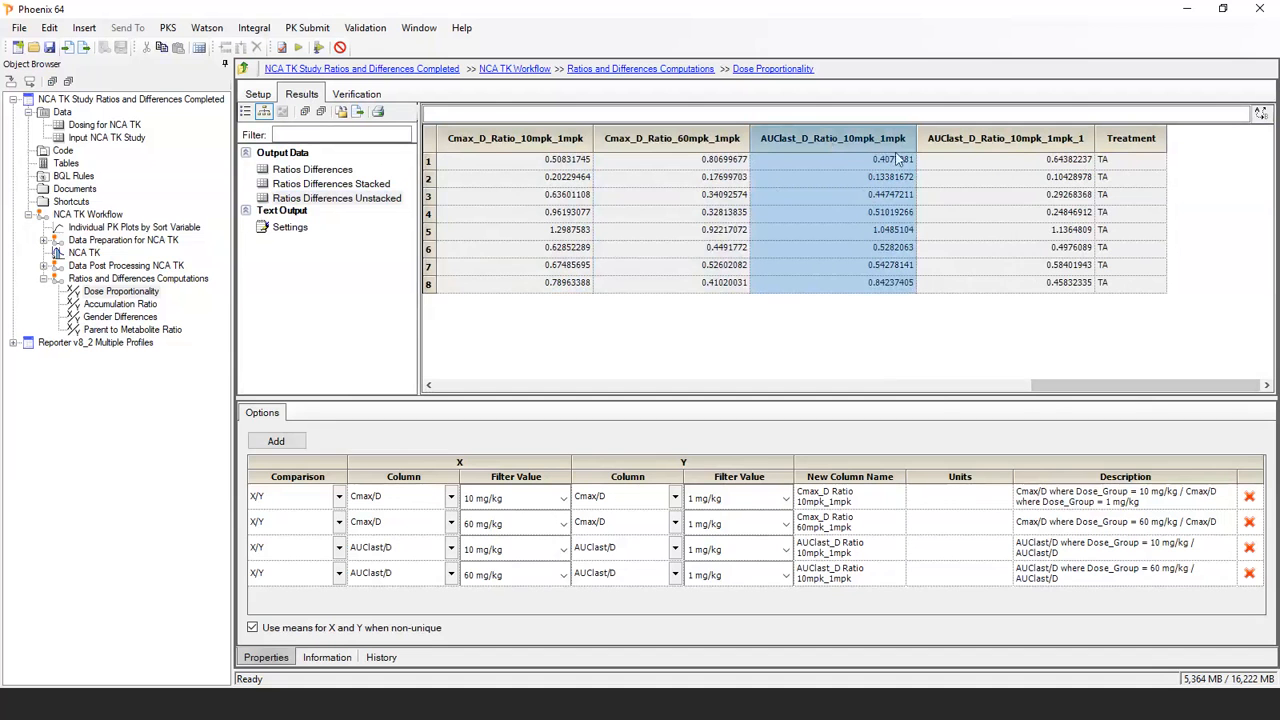
click(998, 140)
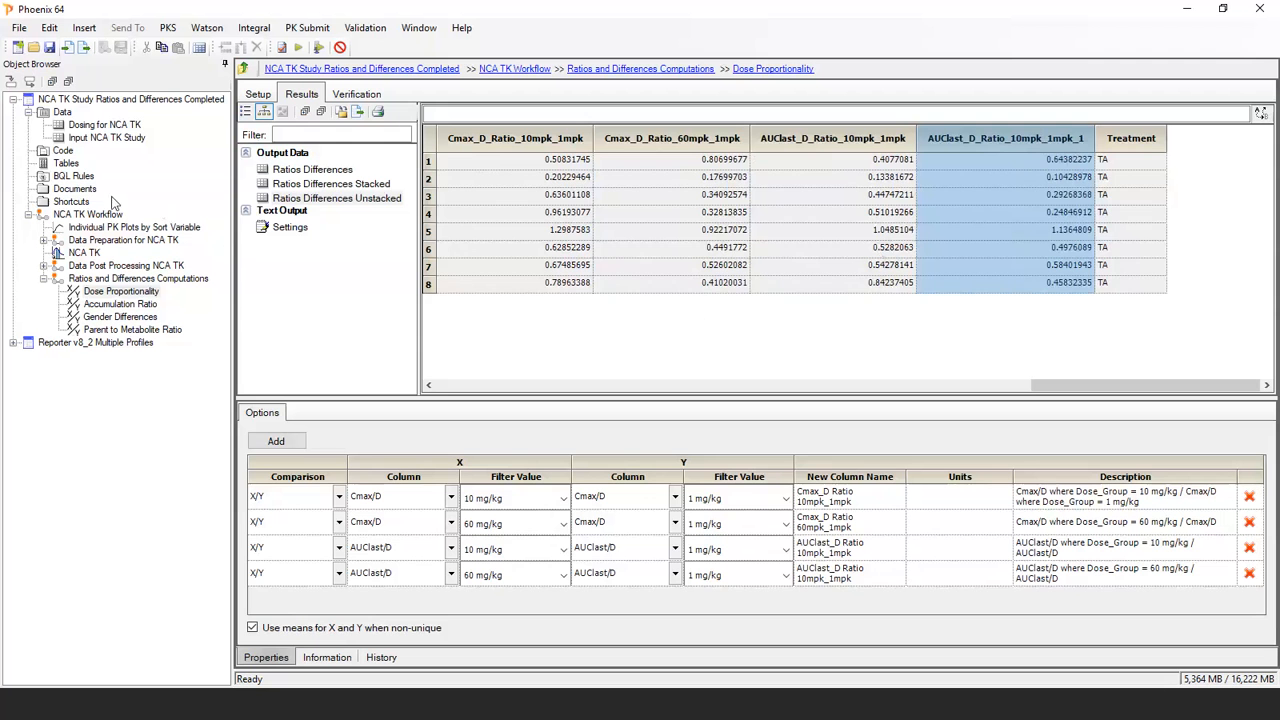
Review the Accumulation Ratio object's setup and examine the Day 14 to Day 1 AUClast and accumulation ratio columns in its Ratios Differences Unstacked results.
click(118, 303)
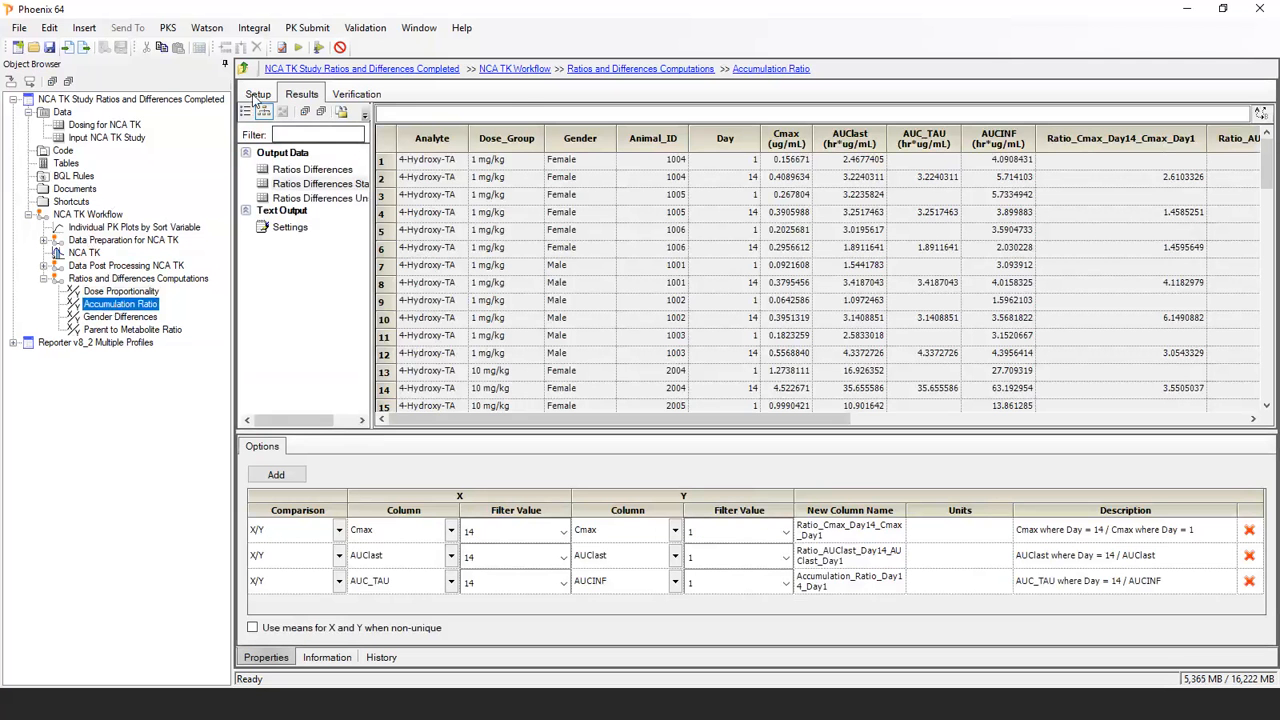
click(257, 96)
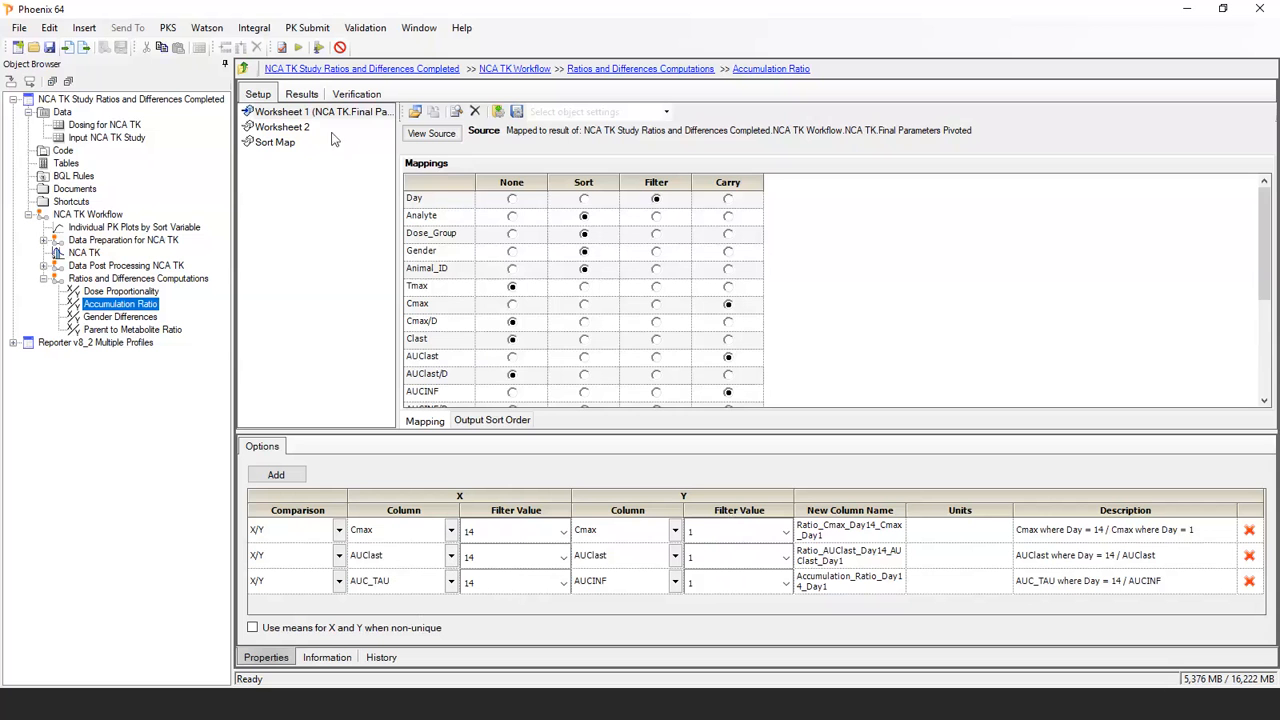
click(303, 94)
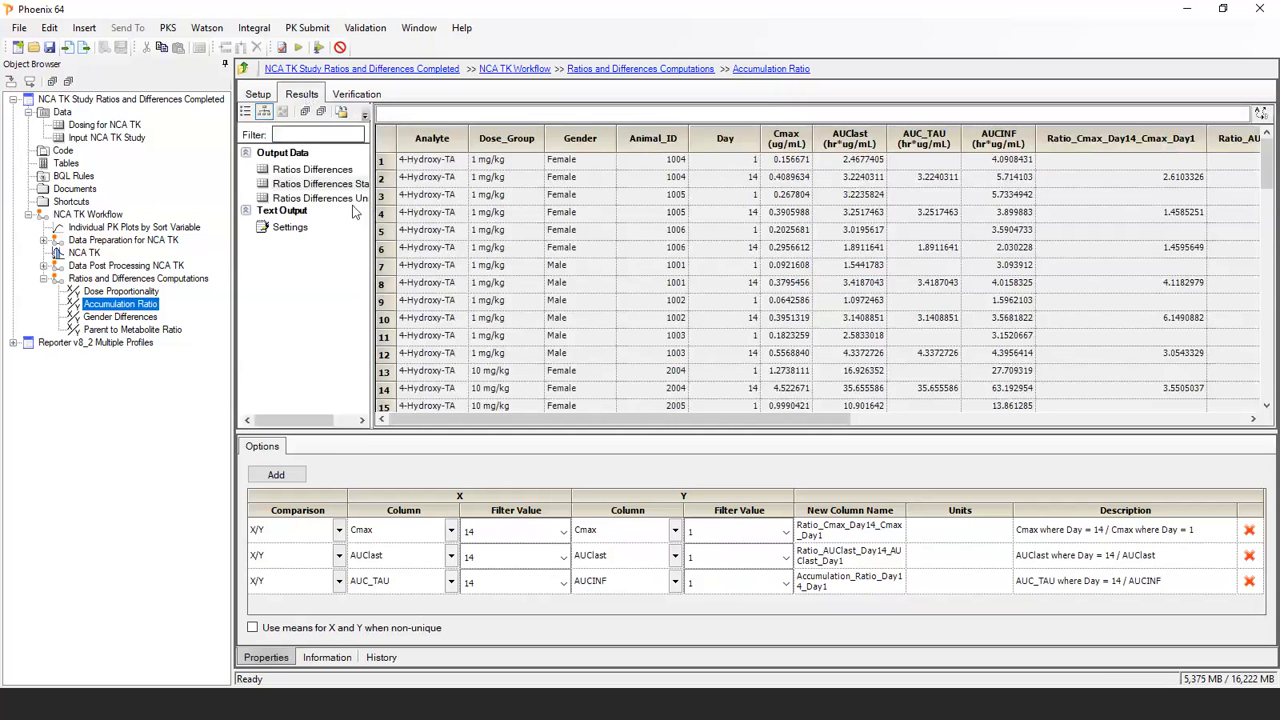
click(316, 198)
click(1100, 419)
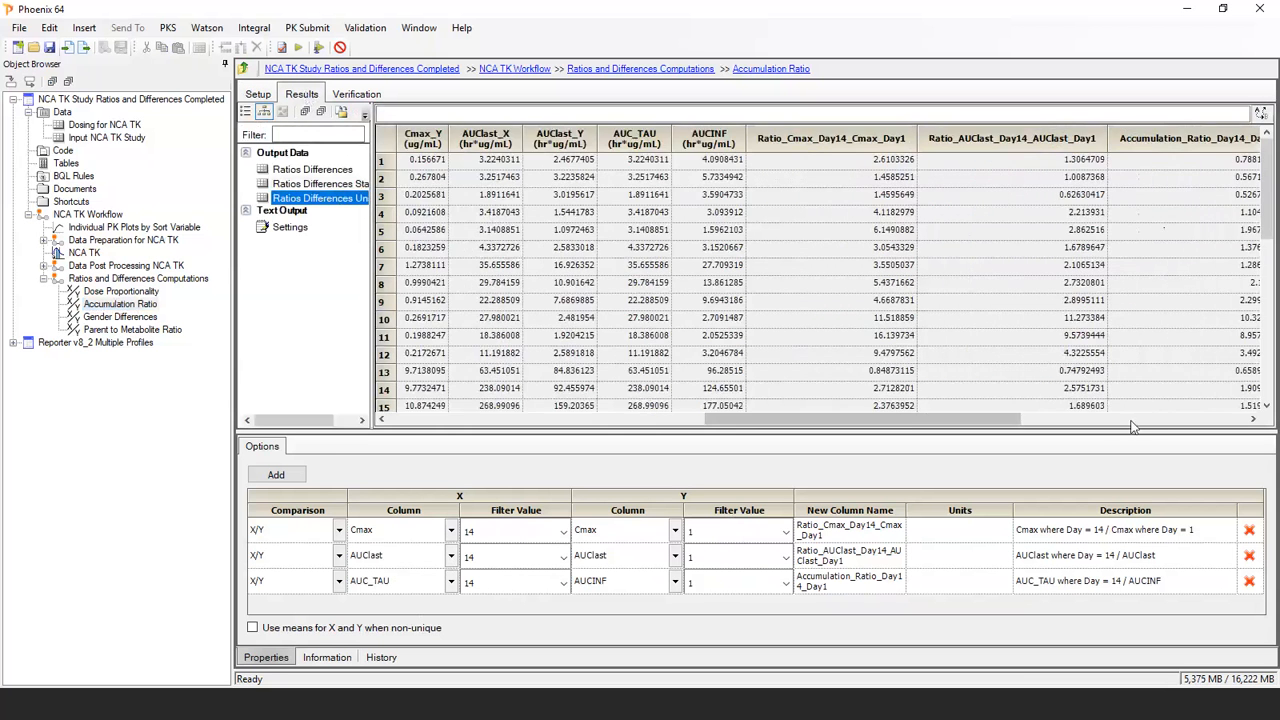
click(1153, 420)
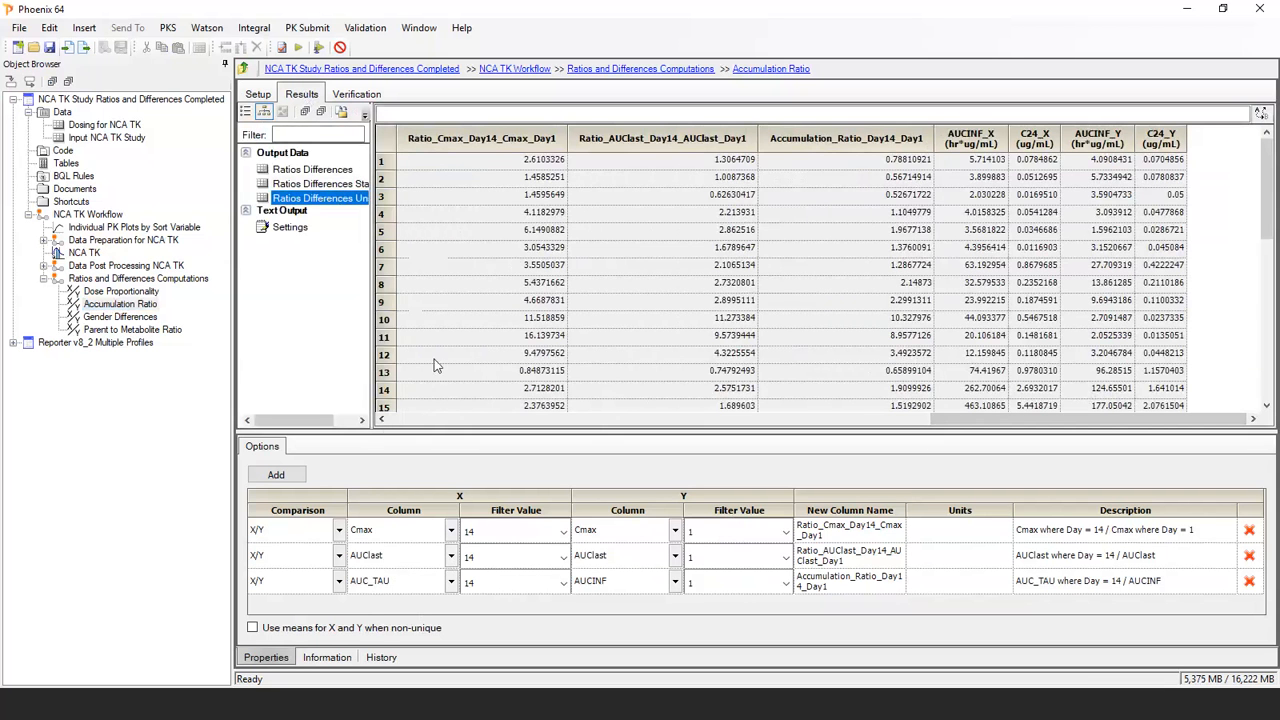
click(698, 138)
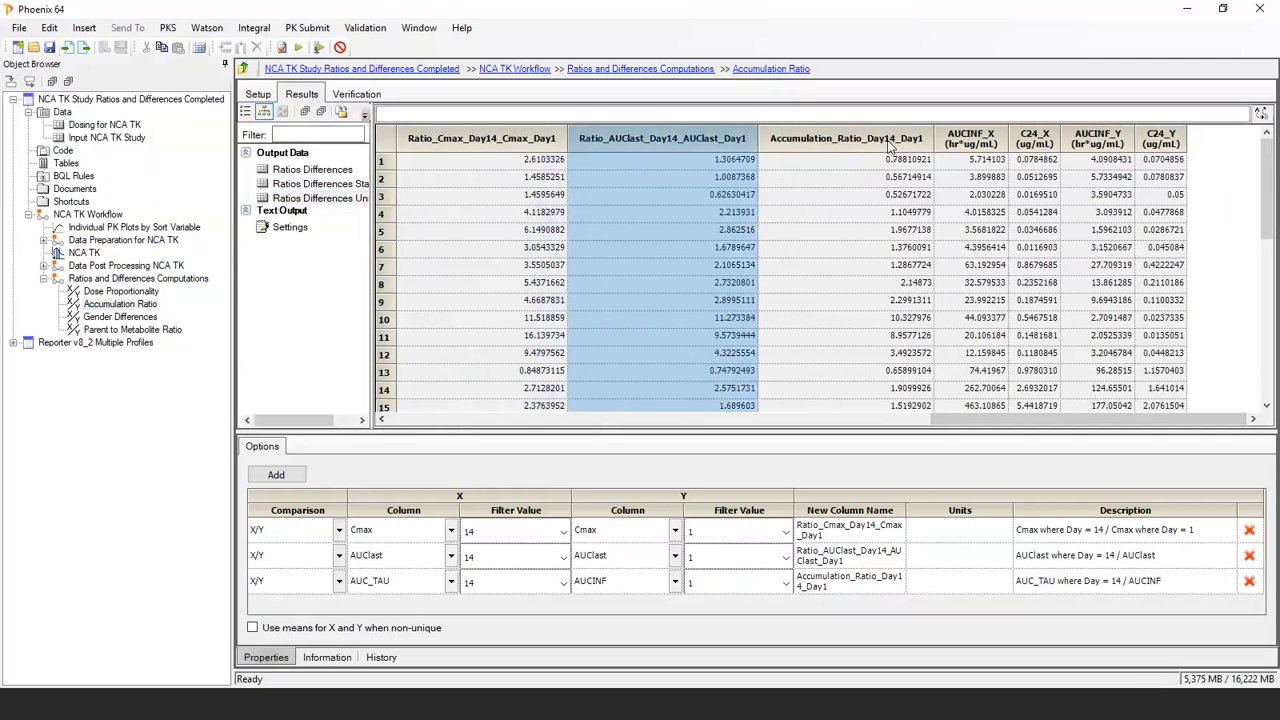
click(895, 172)
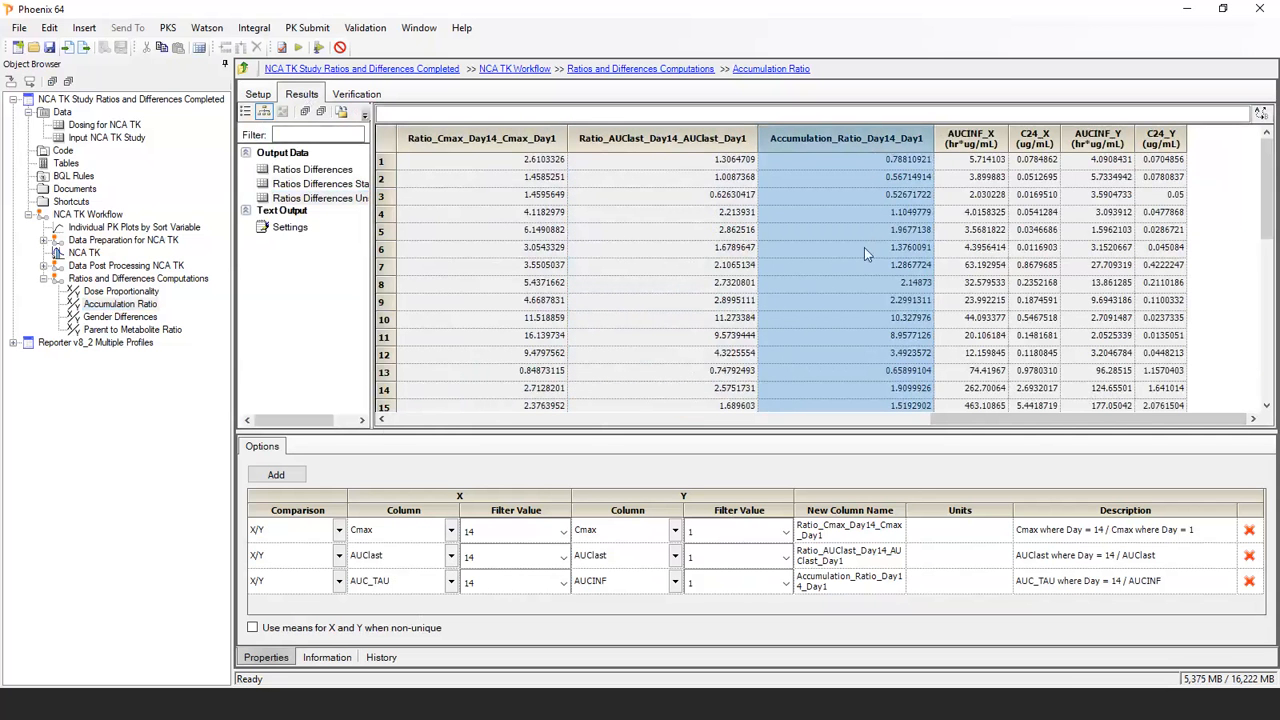
Review the Gender Differences object's setup and examine the female-to-male Cmax and AUClast ratio columns in its Ratios Differences Unstacked results.
click(124, 318)
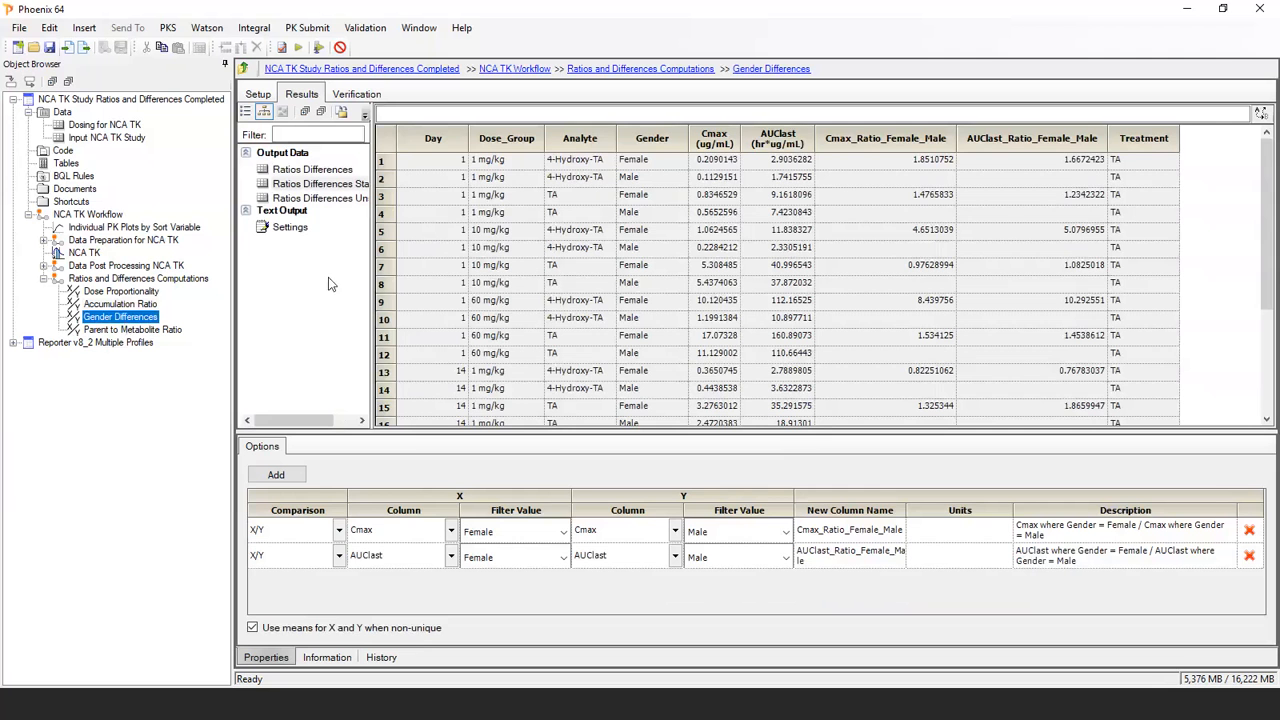
click(258, 94)
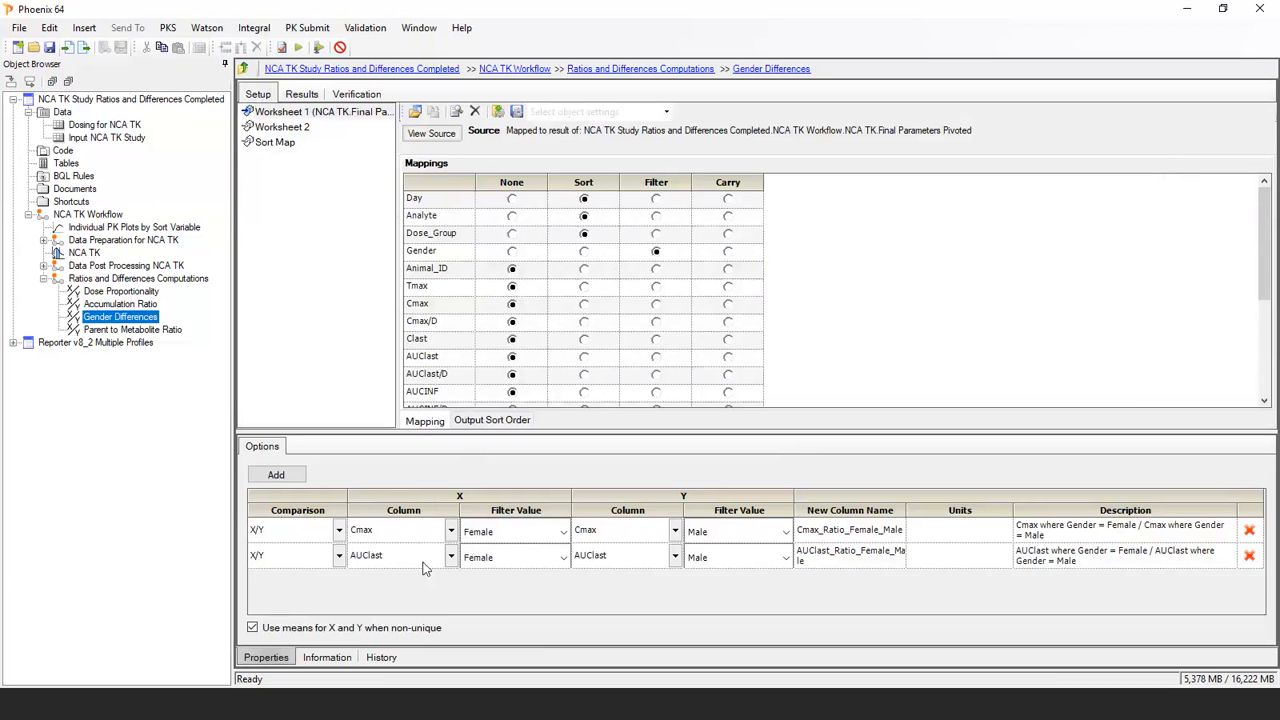
click(303, 96)
click(360, 199)
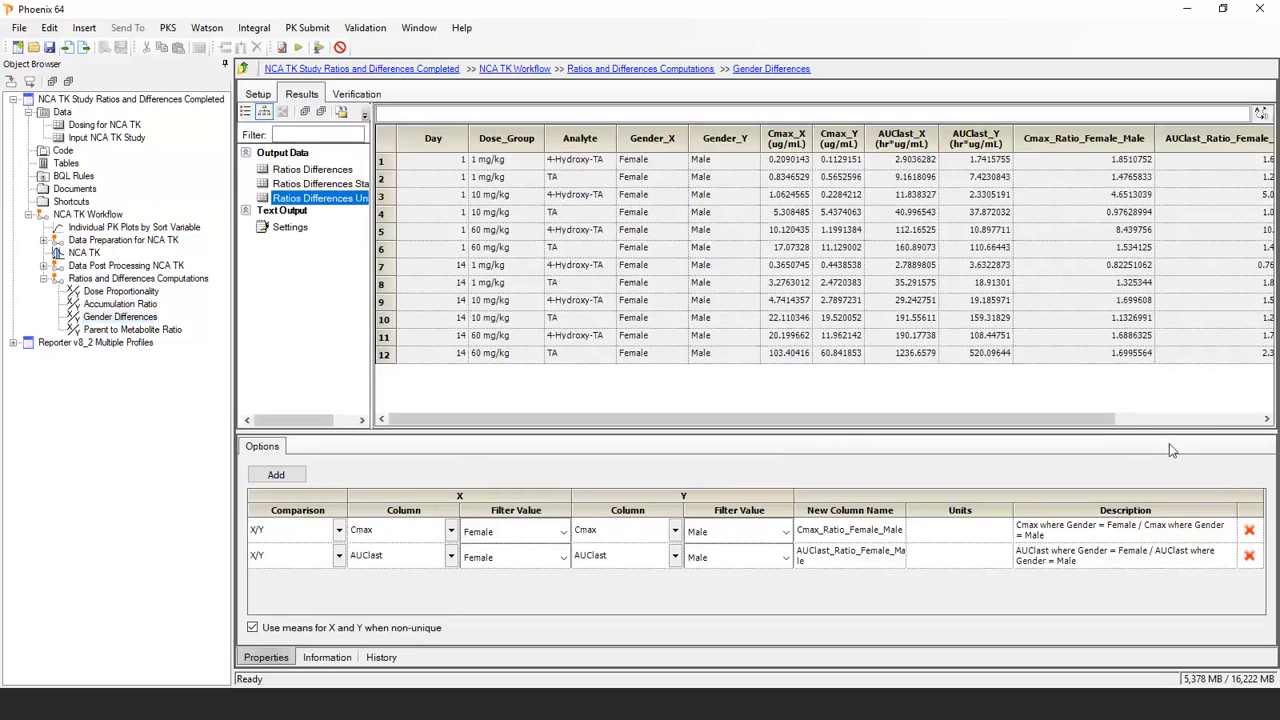
click(1207, 421)
click(938, 143)
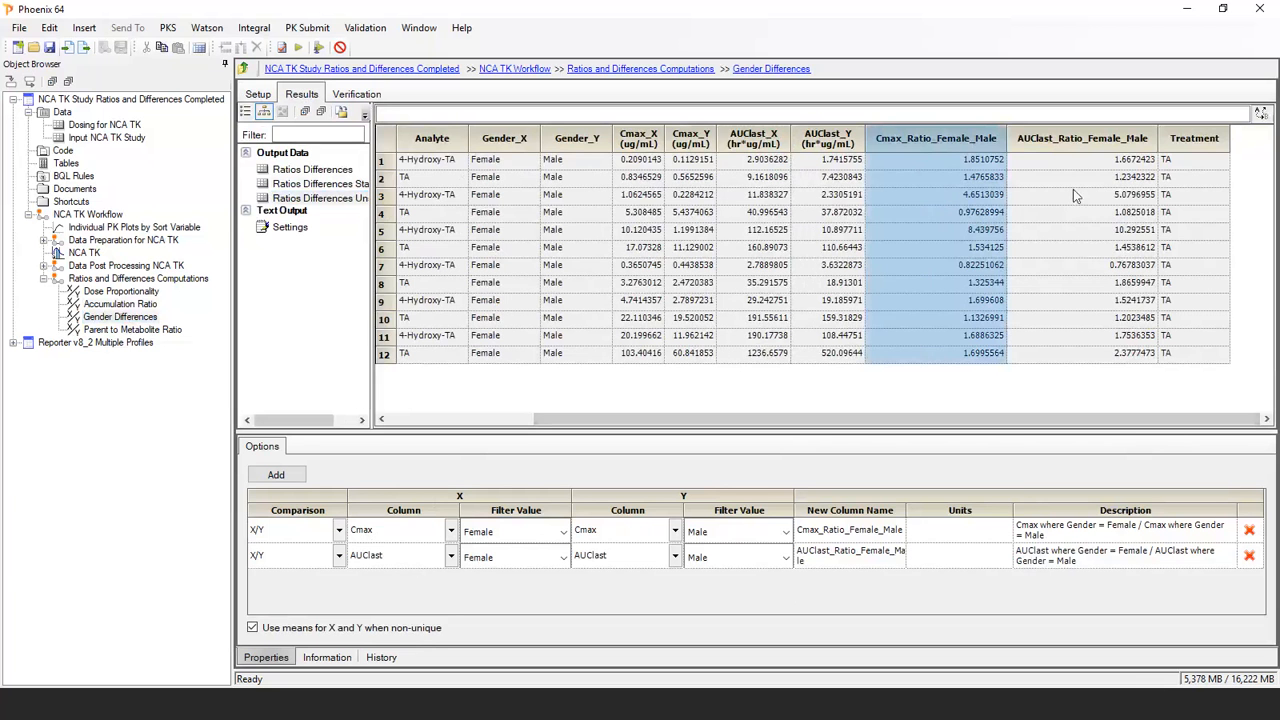
click(1080, 144)
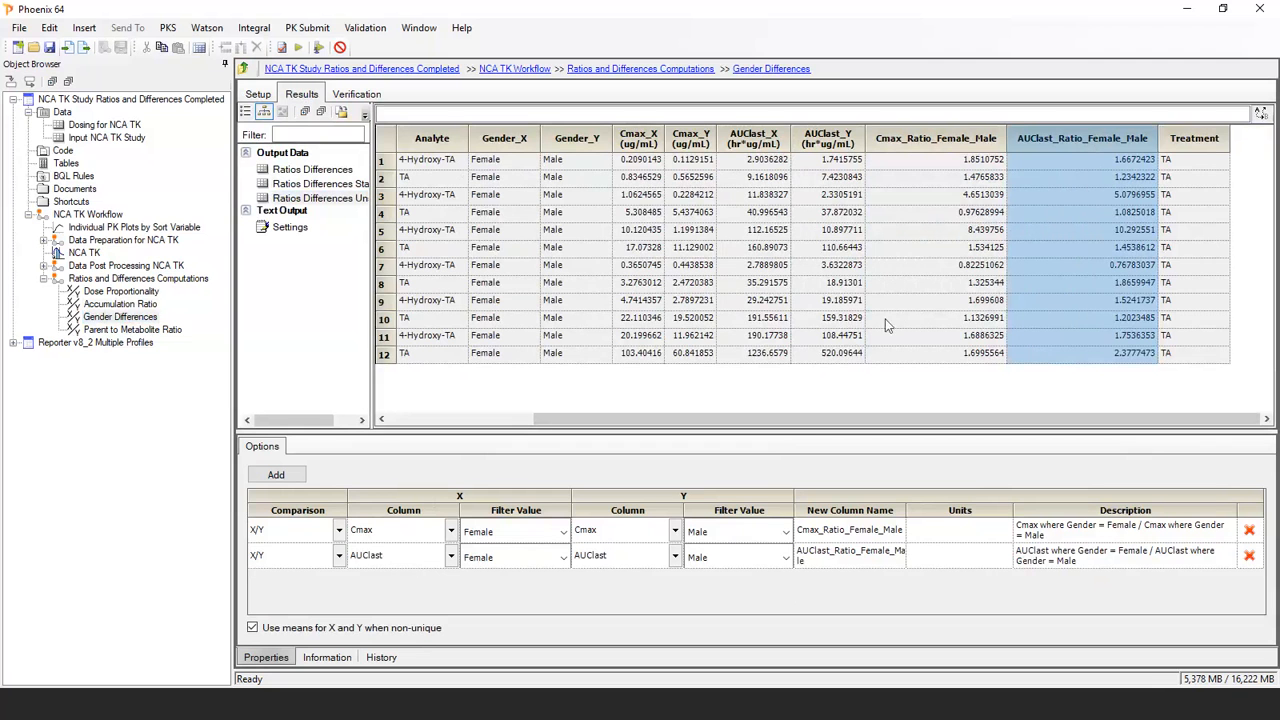
Review the Parent to Metabolite Ratio setup and examine the TA to 4-Hydroxy-TA Cmax and AUClast ratio columns in its Ratios Differences Unstacked results.
click(115, 332)
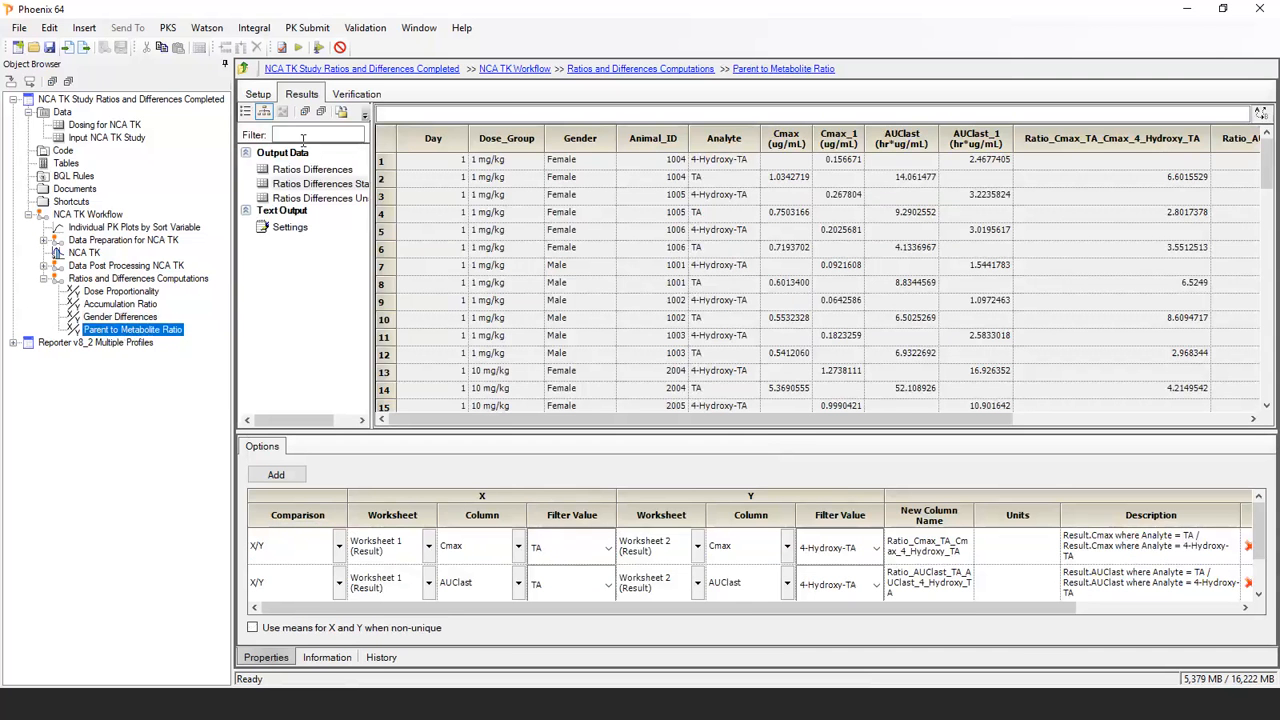
click(262, 96)
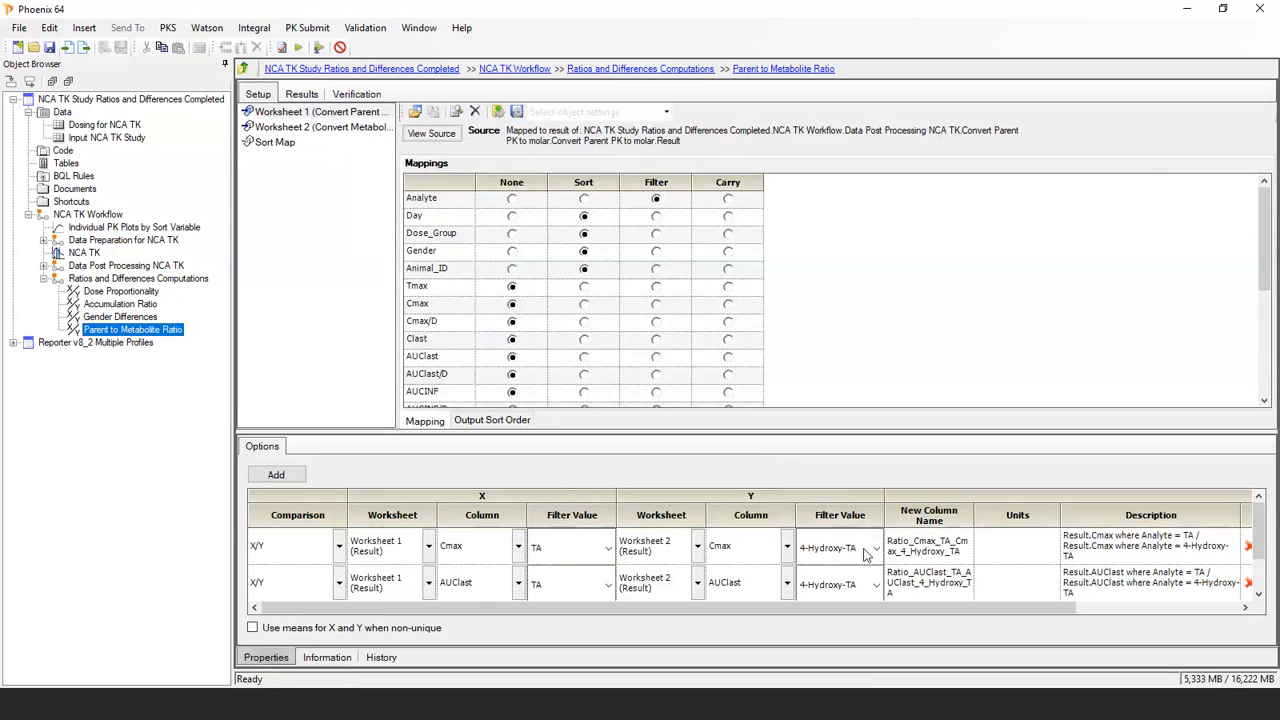
click(304, 93)
click(349, 199)
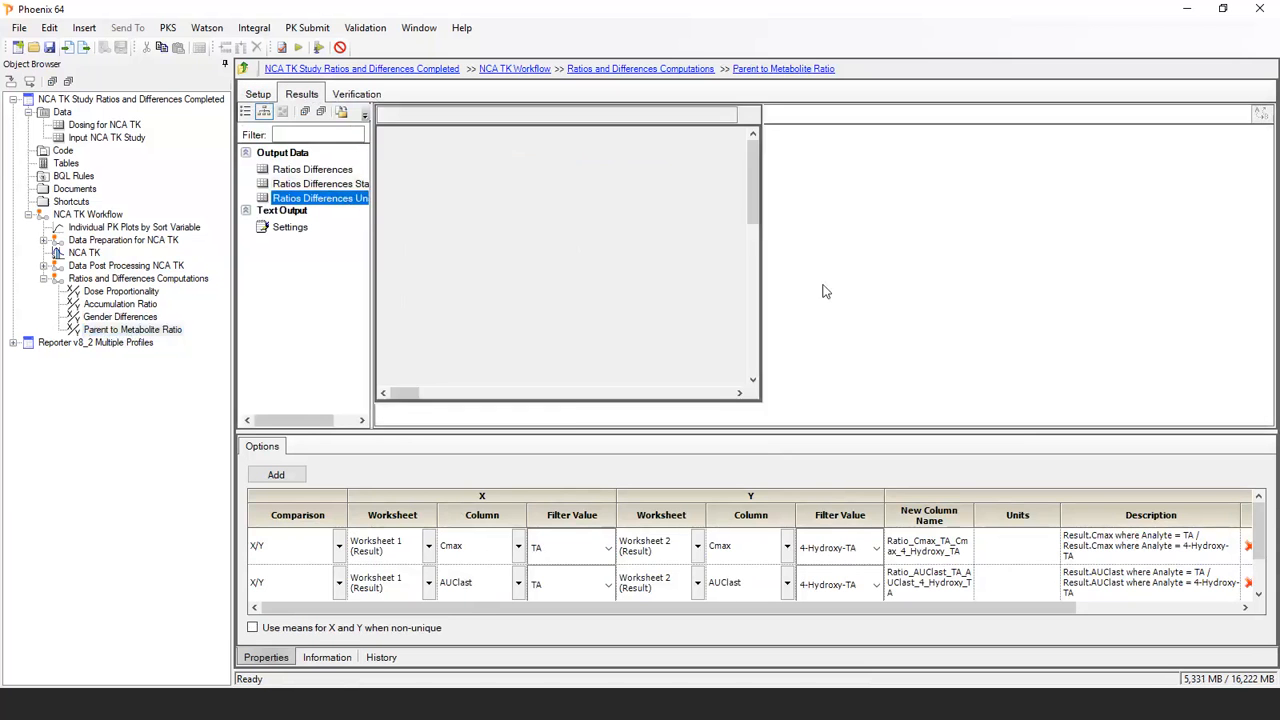
click(1105, 419)
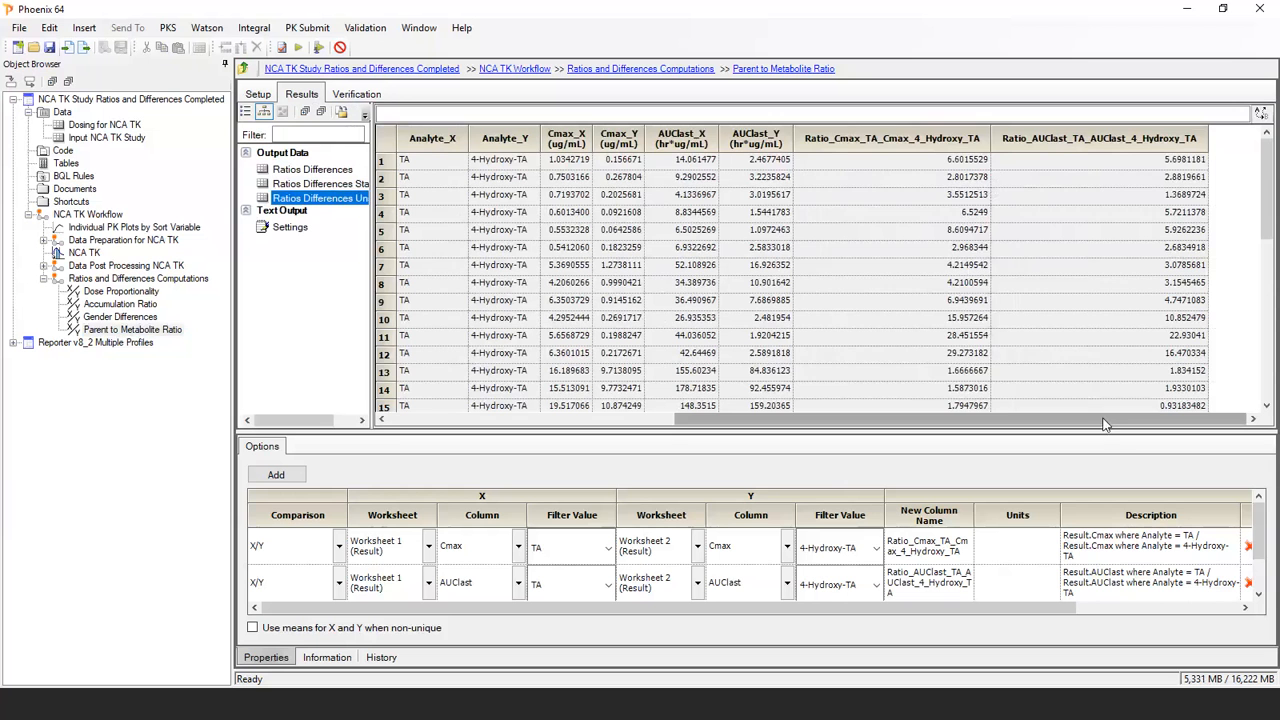
click(882, 138)
click(1080, 165)
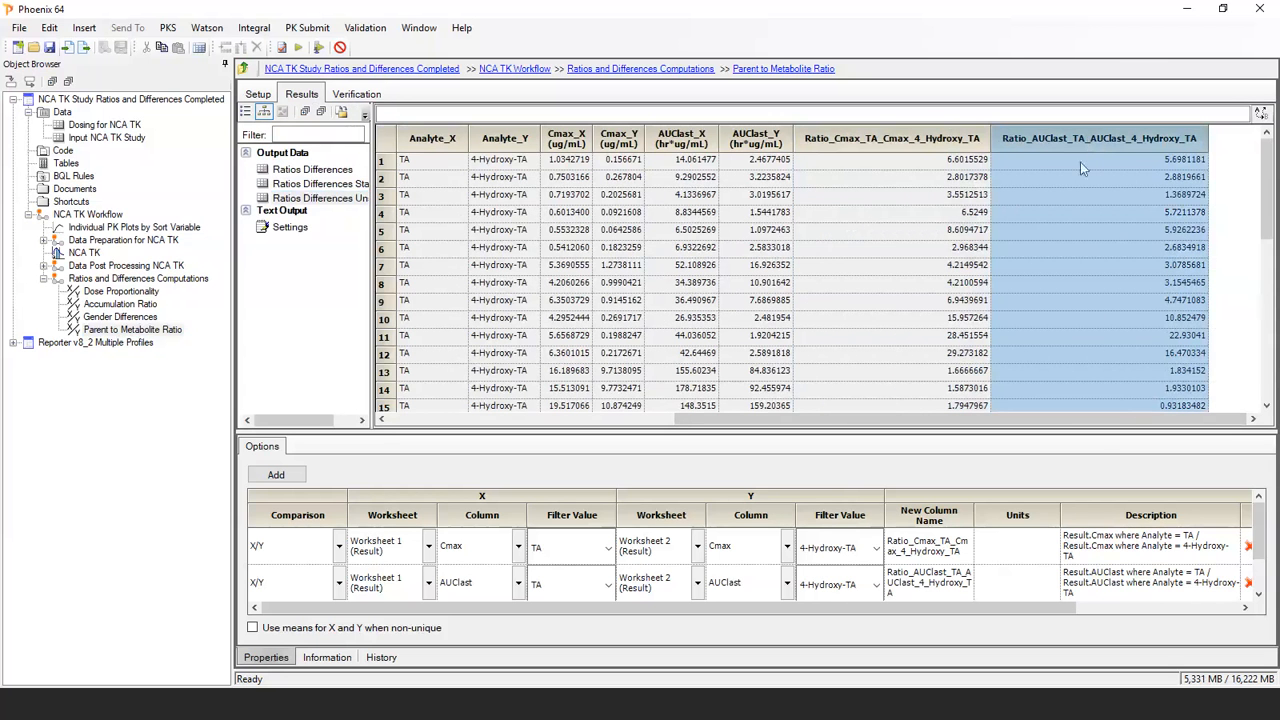